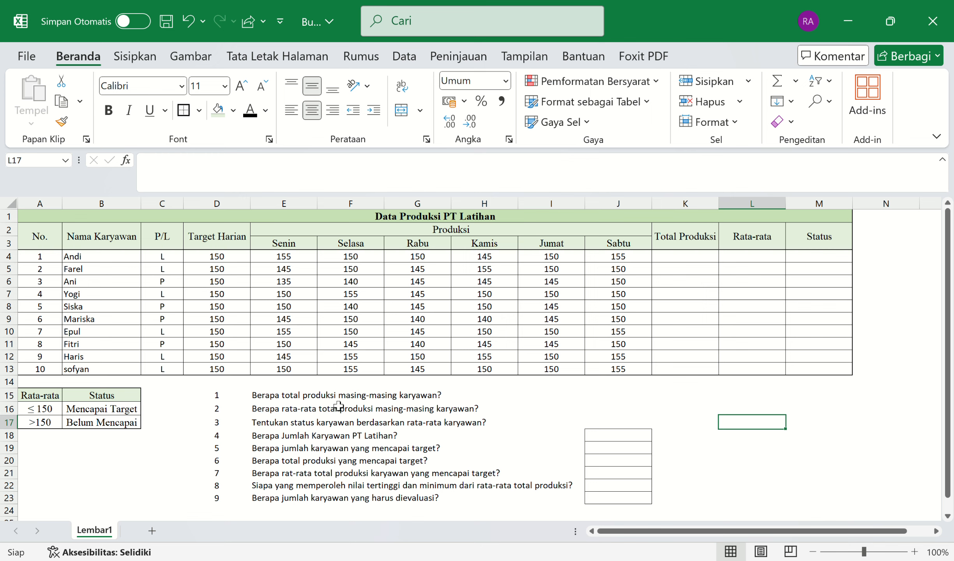
Step: Calculate the first employee's Total Produksi in K4 with =SUM(E4:J4)
{"action": "left_click", "coordinate": [689, 265]}
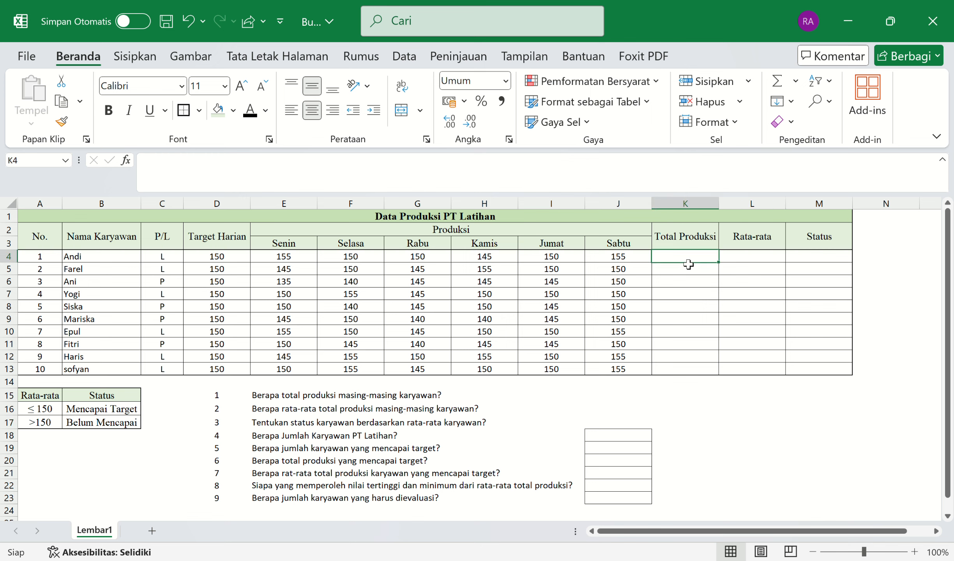
{"action": "type", "text": "="}
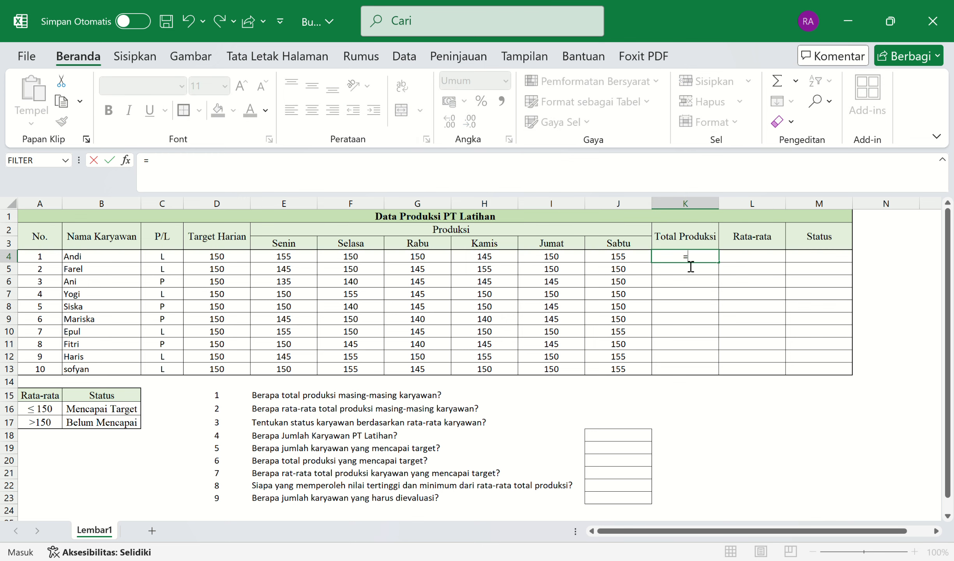
{"action": "type", "text": "sum"}
{"action": "key", "text": "Tab"}
{"action": "left_click", "coordinate": [295, 260]}
{"action": "left_click_drag", "start_coordinate": [295, 260], "coordinate": [611, 264]}
{"action": "type", "text": ")"}
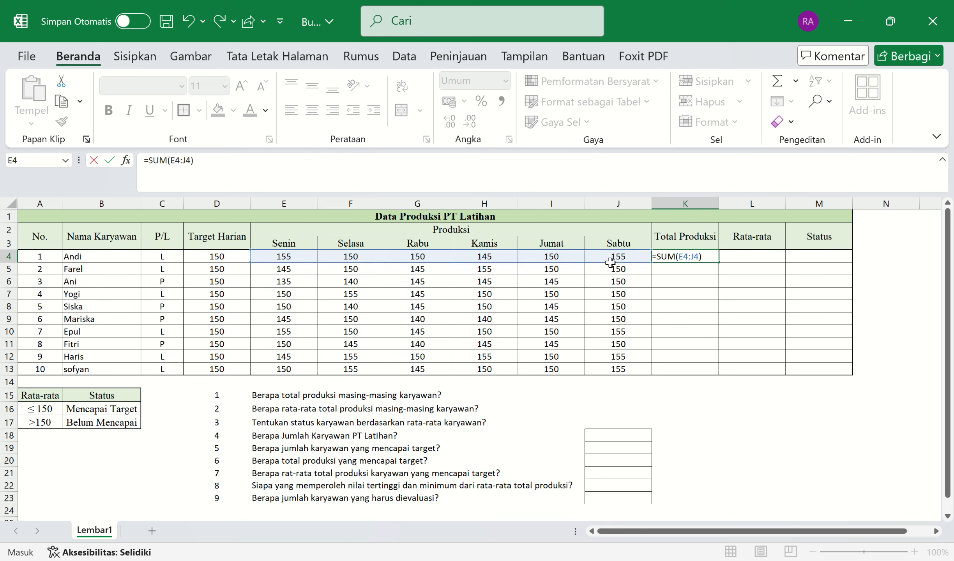
{"action": "key", "text": "Return"}
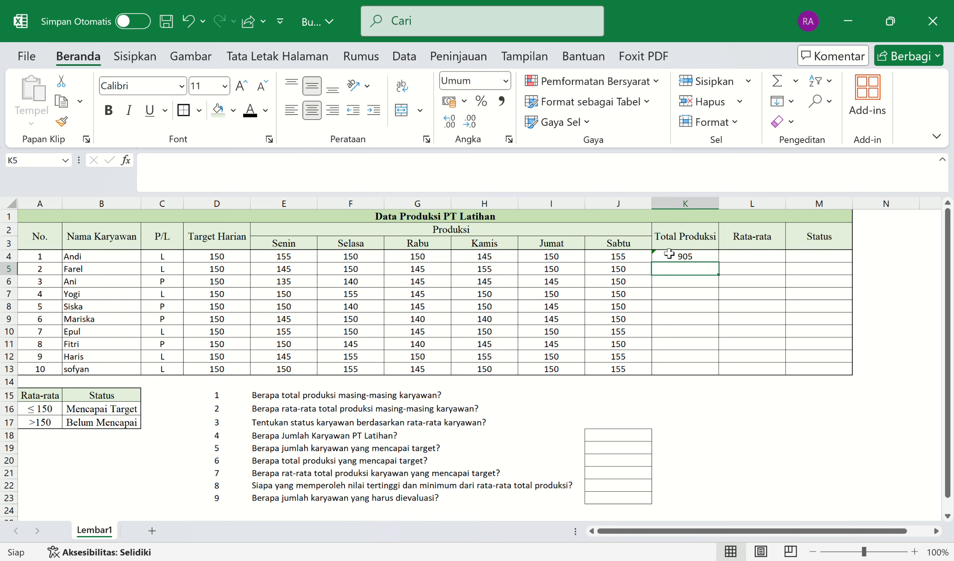
Step: Fill the Total Produksi formula from K4 down through K13 for all employees
{"action": "left_click", "coordinate": [88, 260]}
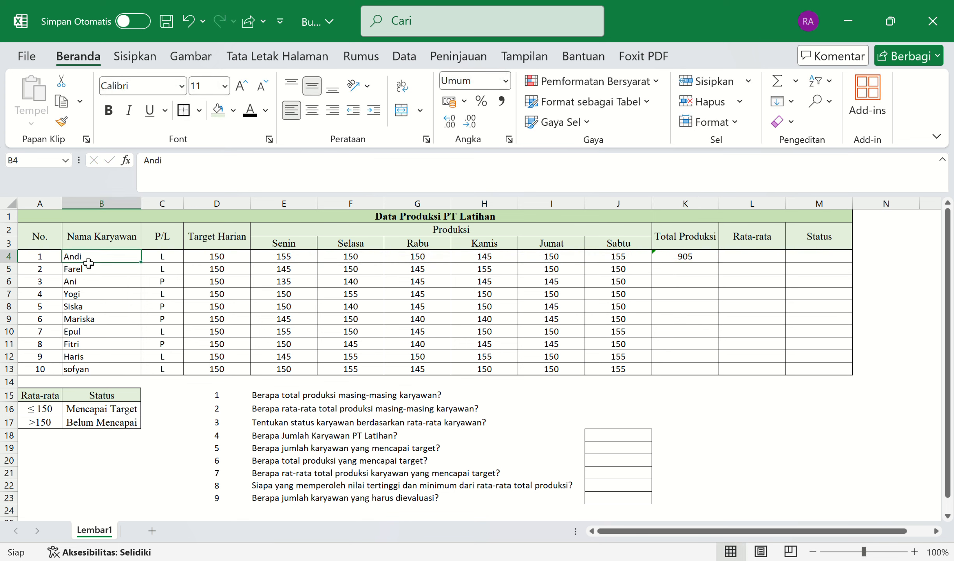
{"action": "left_click", "coordinate": [693, 239]}
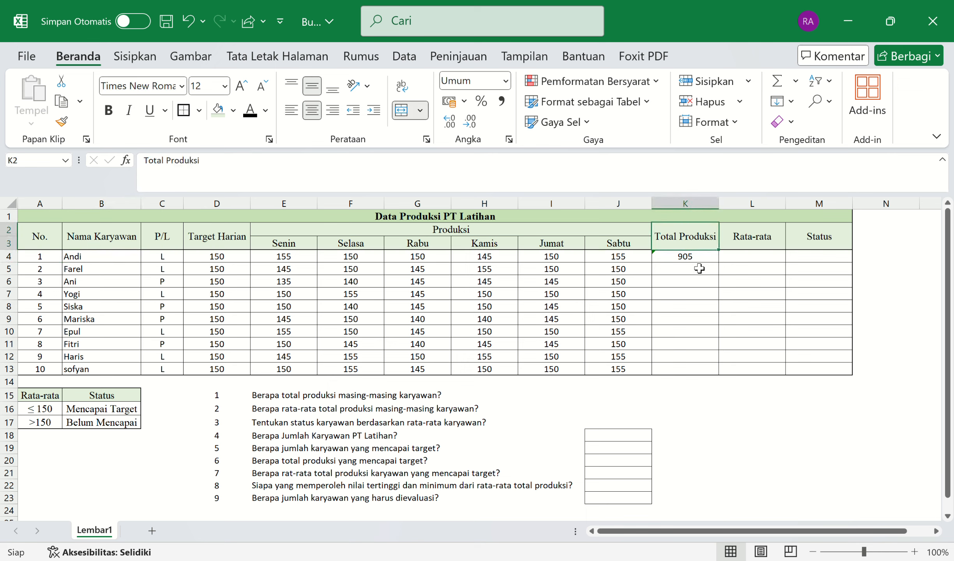
{"action": "left_click", "coordinate": [700, 260]}
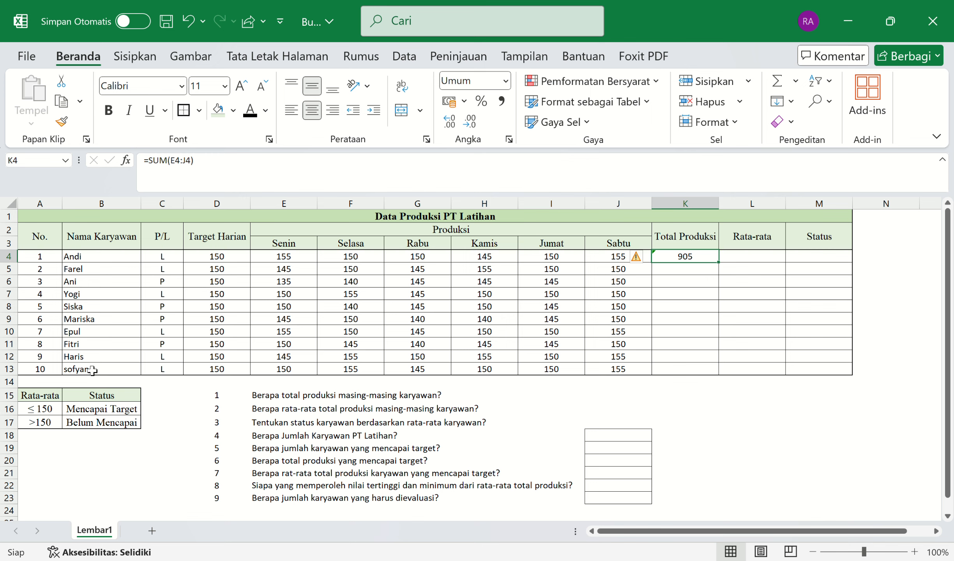
{"action": "left_click_drag", "start_coordinate": [722, 267], "coordinate": [726, 377]}
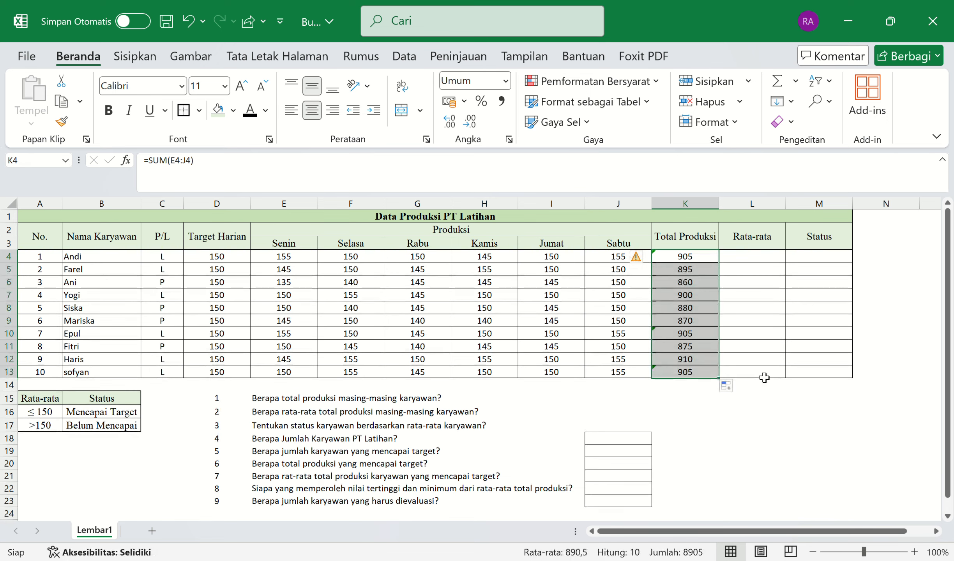
Step: Calculate the first employee's Rata-rata in L4 with =AVERAGE(E4:J4)
{"action": "left_click", "coordinate": [757, 297]}
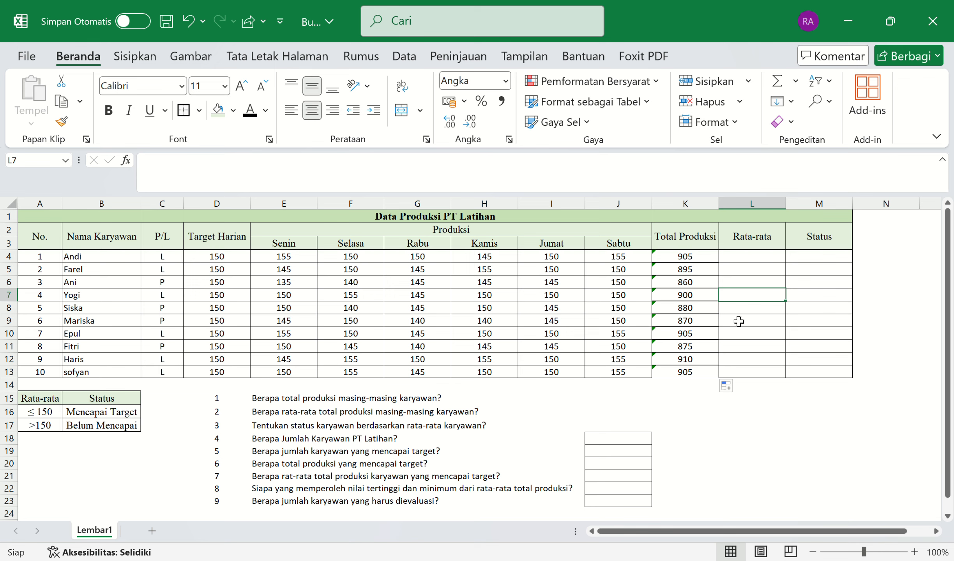
{"action": "left_click", "coordinate": [773, 262]}
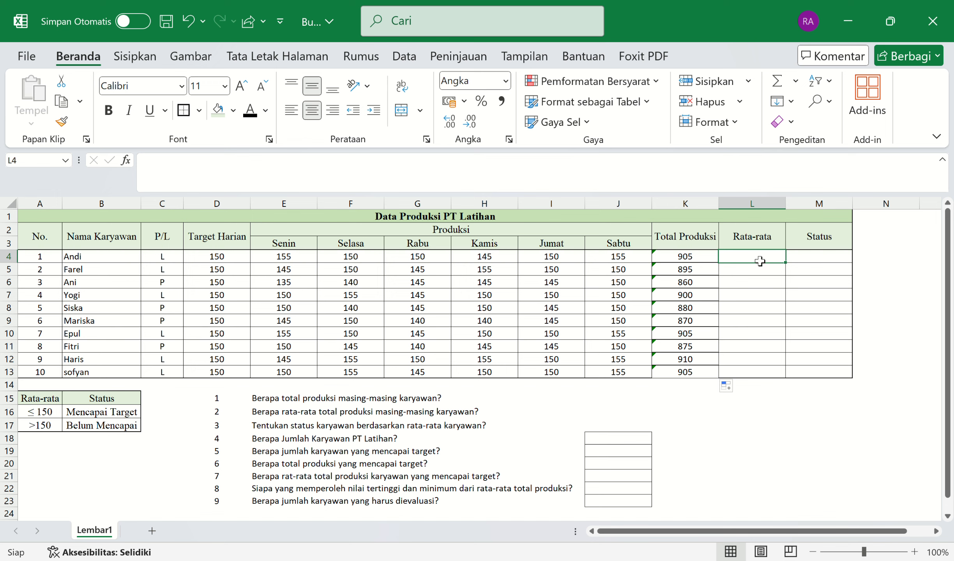
{"action": "type", "text": "=ave"}
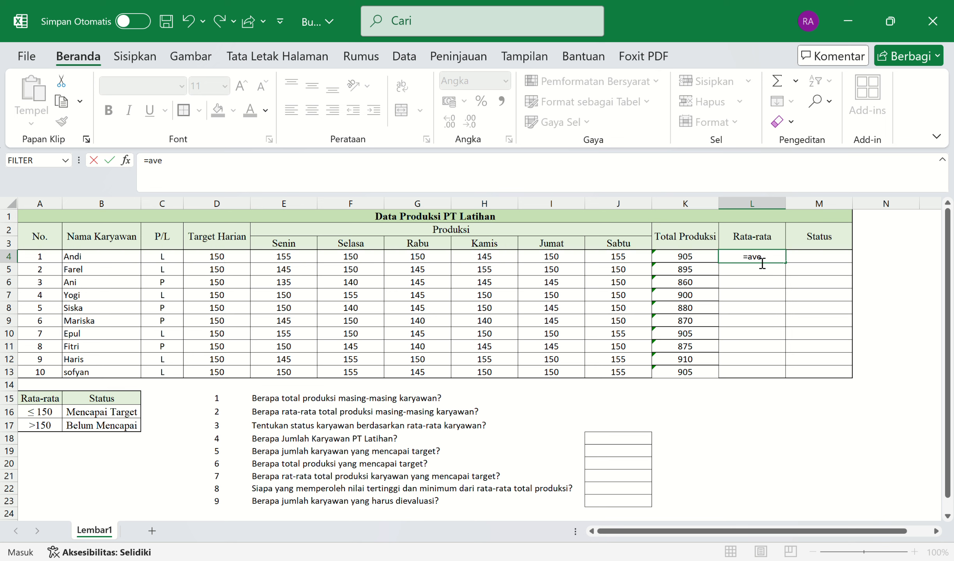
{"action": "key", "text": "Tab"}
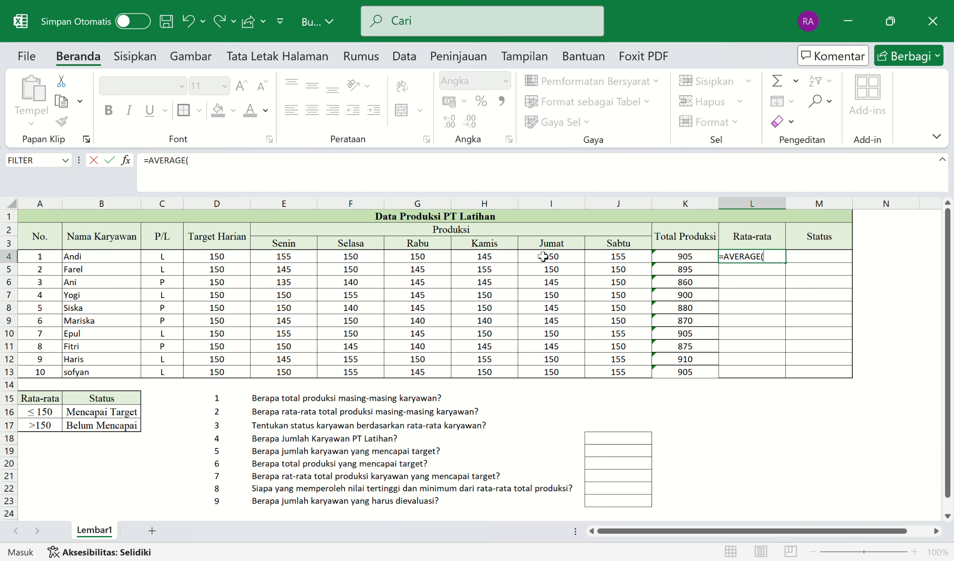
{"action": "left_click_drag", "start_coordinate": [290, 258], "coordinate": [623, 265]}
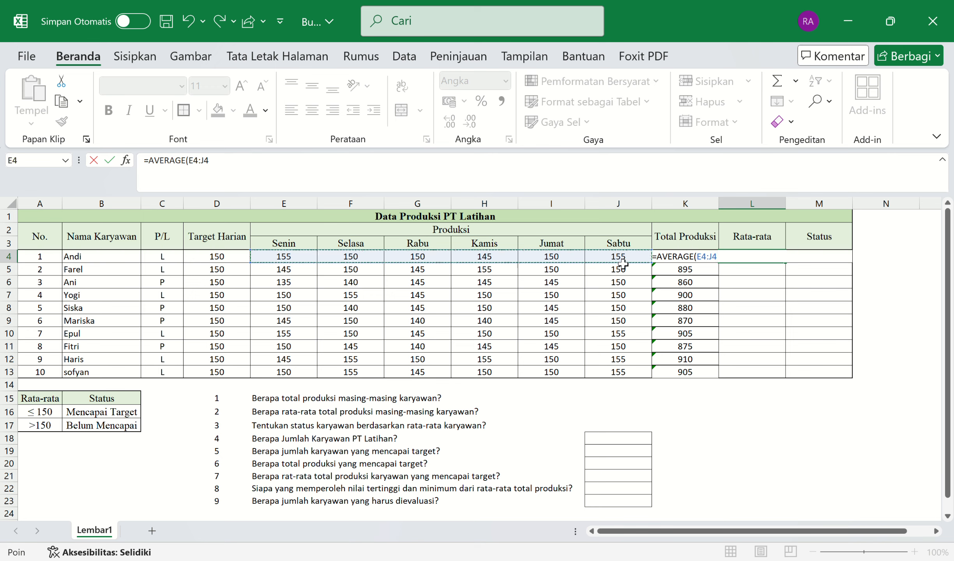
{"action": "key", "text": "Return"}
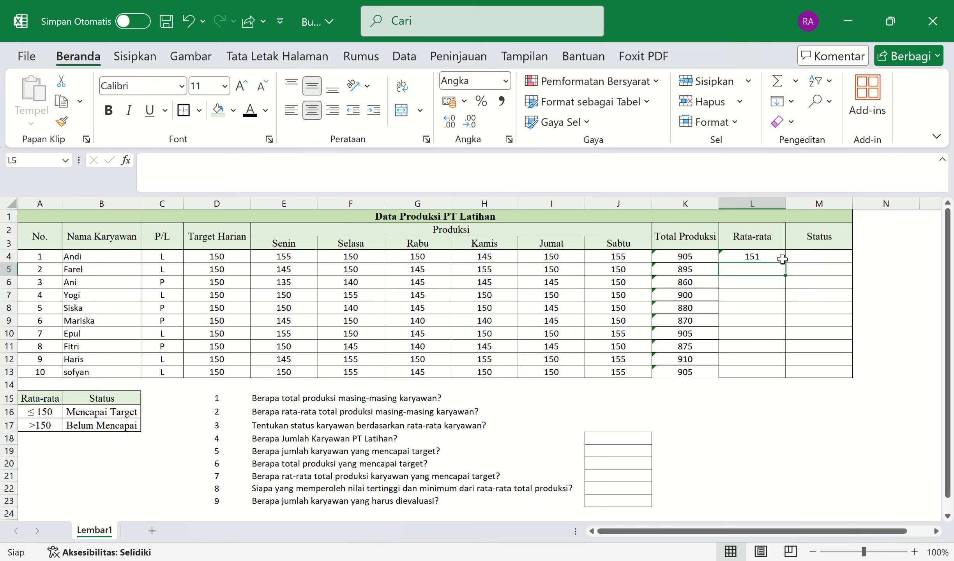
Step: Fill the Rata-rata formula from L4 down through L13 for the remaining employees
{"action": "left_click", "coordinate": [781, 260]}
{"action": "left_click_drag", "start_coordinate": [792, 265], "coordinate": [794, 383]}
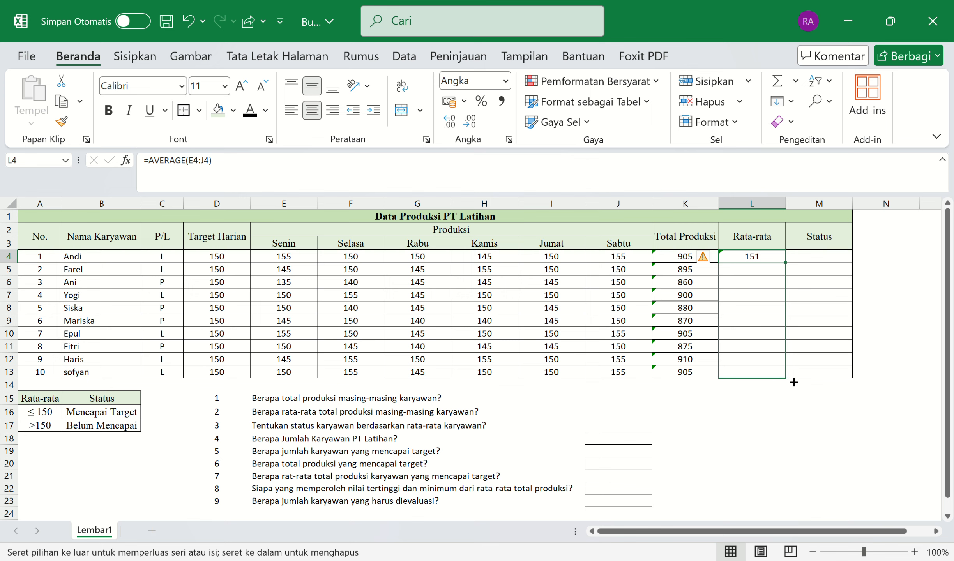
{"action": "left_click_drag", "start_coordinate": [794, 383], "coordinate": [794, 382]}
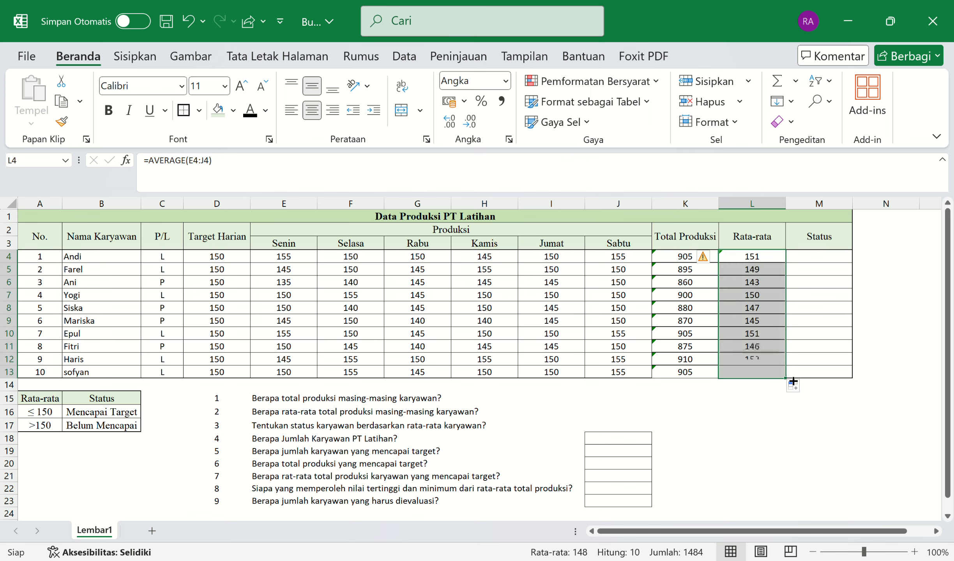
{"action": "left_click", "coordinate": [682, 398]}
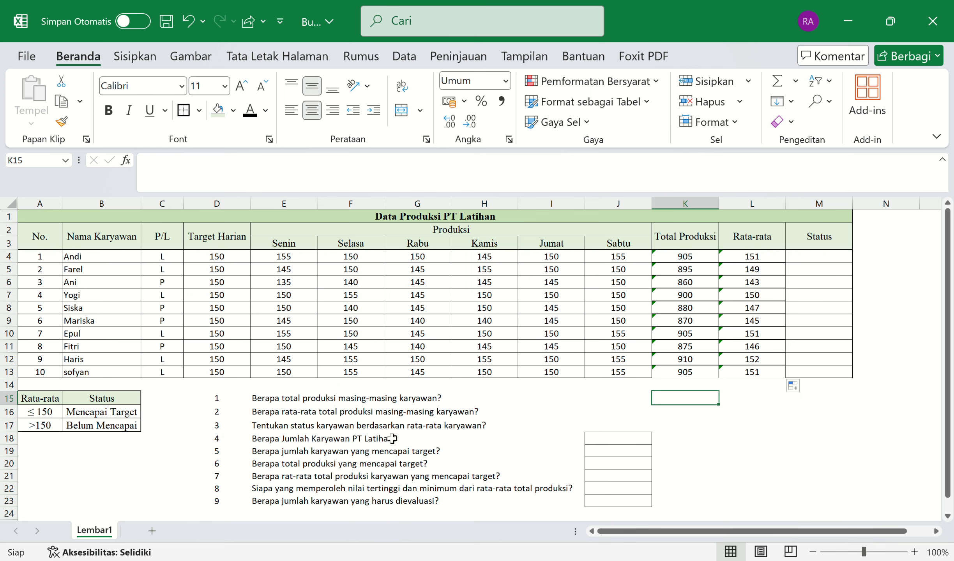
{"action": "left_click", "coordinate": [488, 438]}
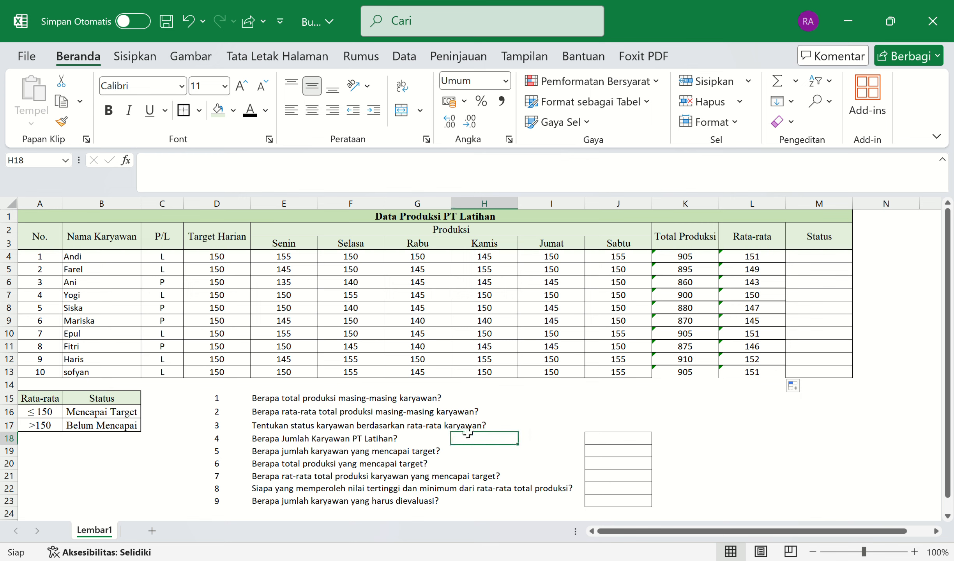
Step: Determine every employee's Status by entering the spilling formula =IF(L4:L13>=D4;(B16);(B17)) in M4
{"action": "left_click", "coordinate": [828, 257]}
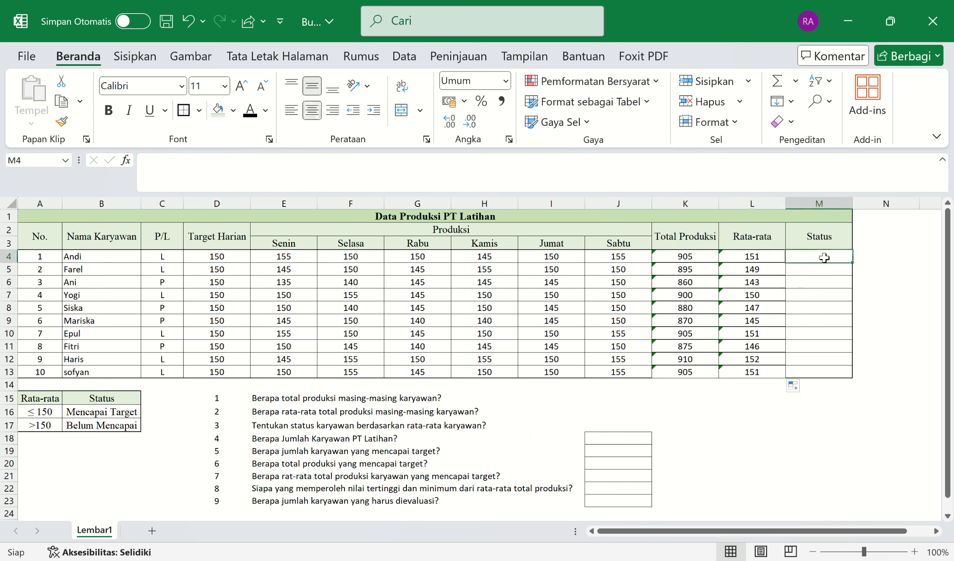
{"action": "type", "text": "=i"}
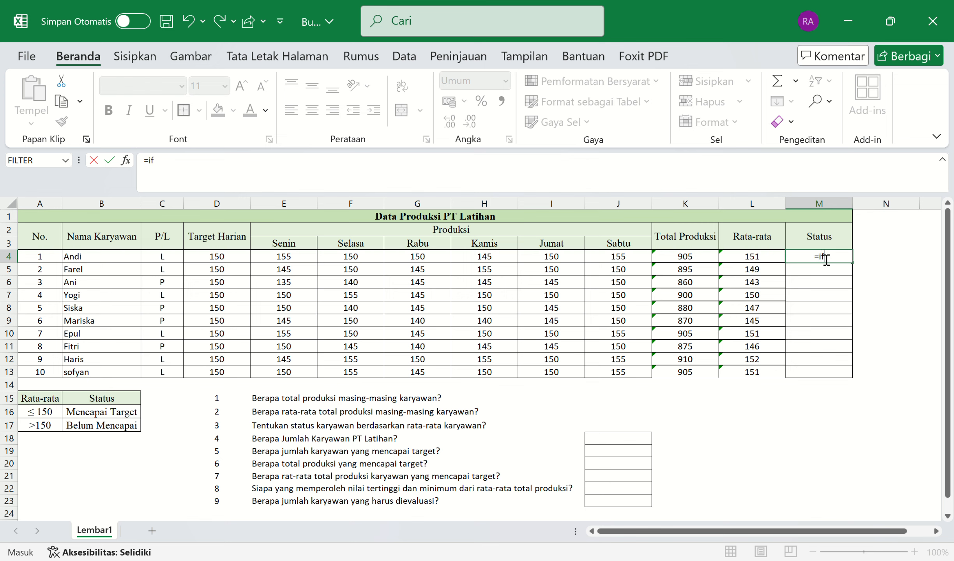
{"action": "type", "text": "f"}
{"action": "key", "text": "Tab"}
{"action": "left_click_drag", "start_coordinate": [736, 258], "coordinate": [752, 373]}
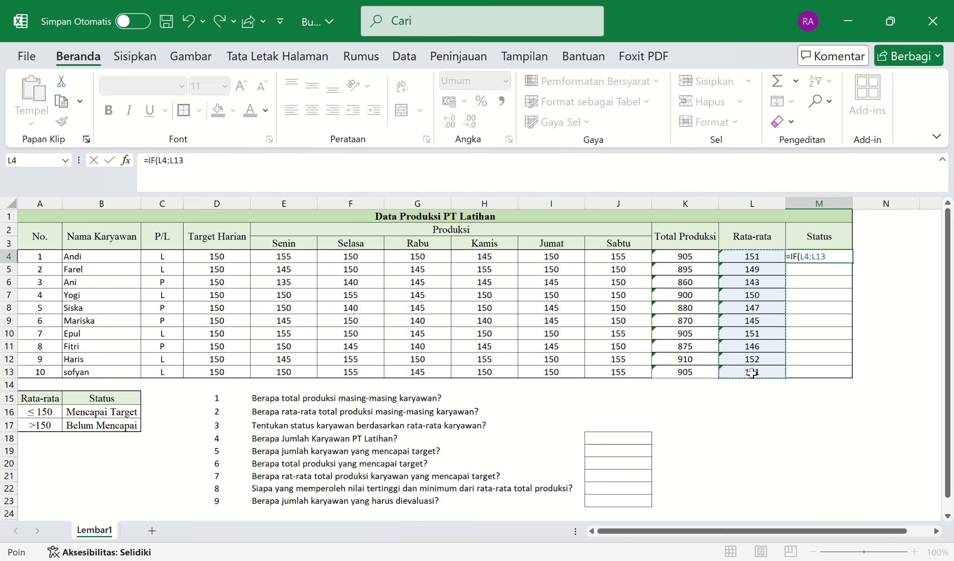
{"action": "type", "text": ">="}
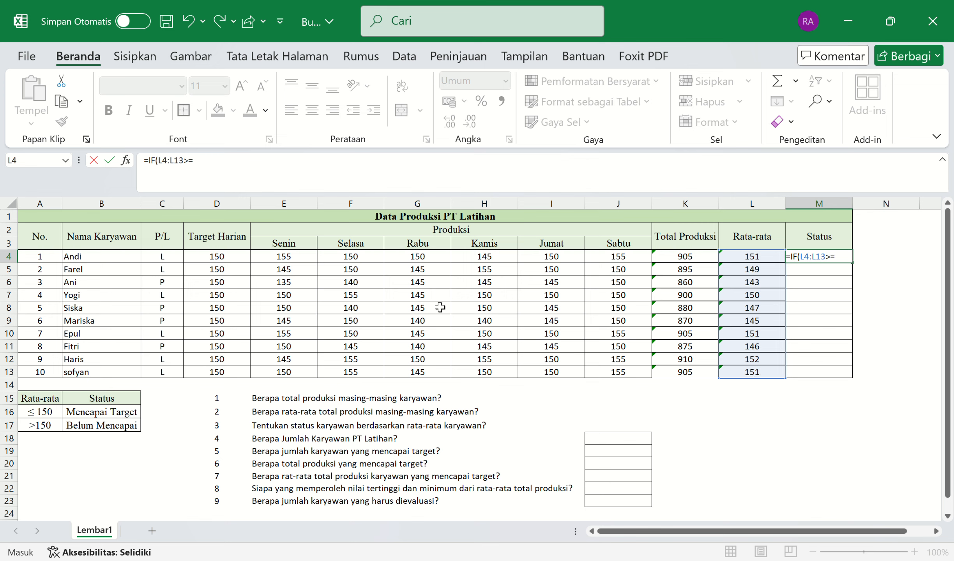
{"action": "left_click", "coordinate": [238, 262]}
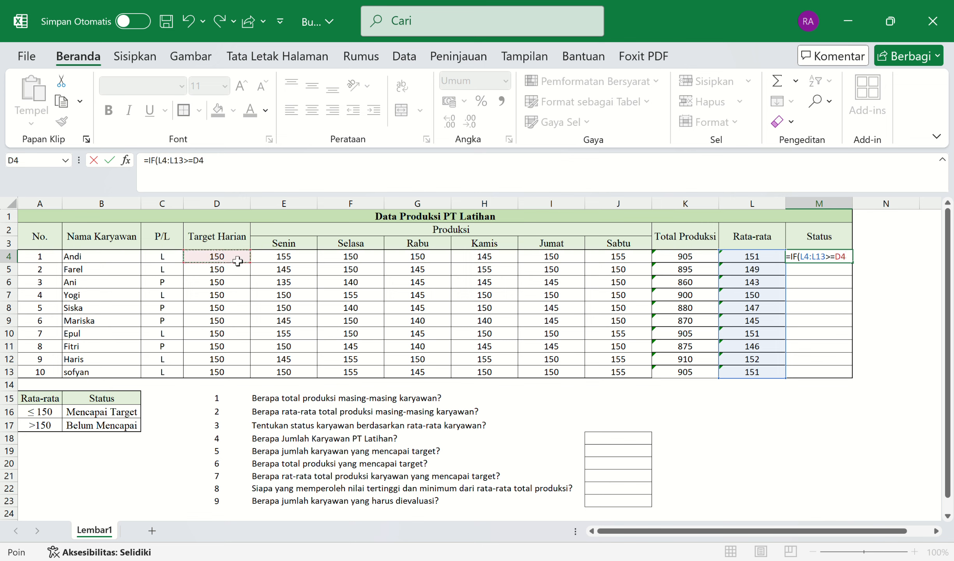
{"action": "type", "text": ";("}
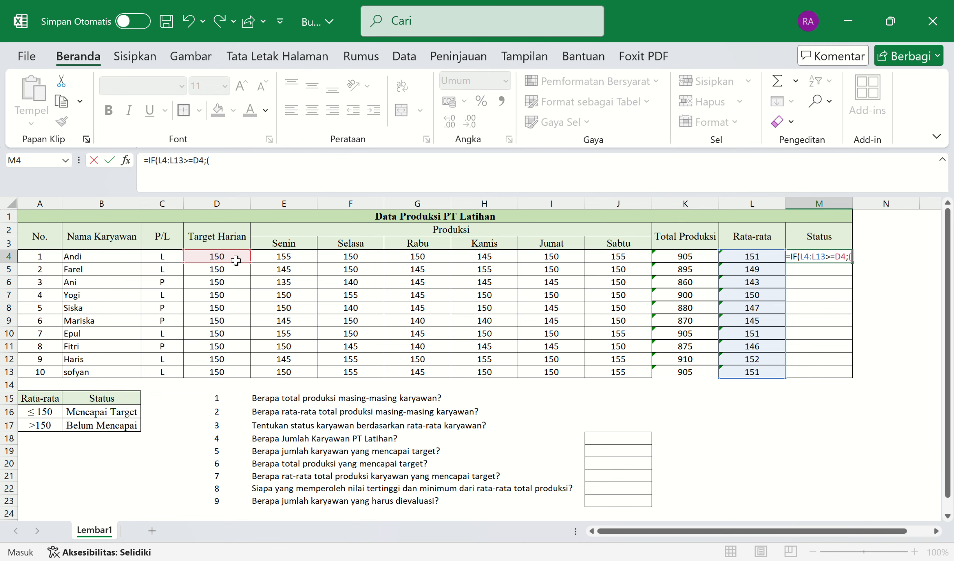
{"action": "left_click", "coordinate": [121, 416]}
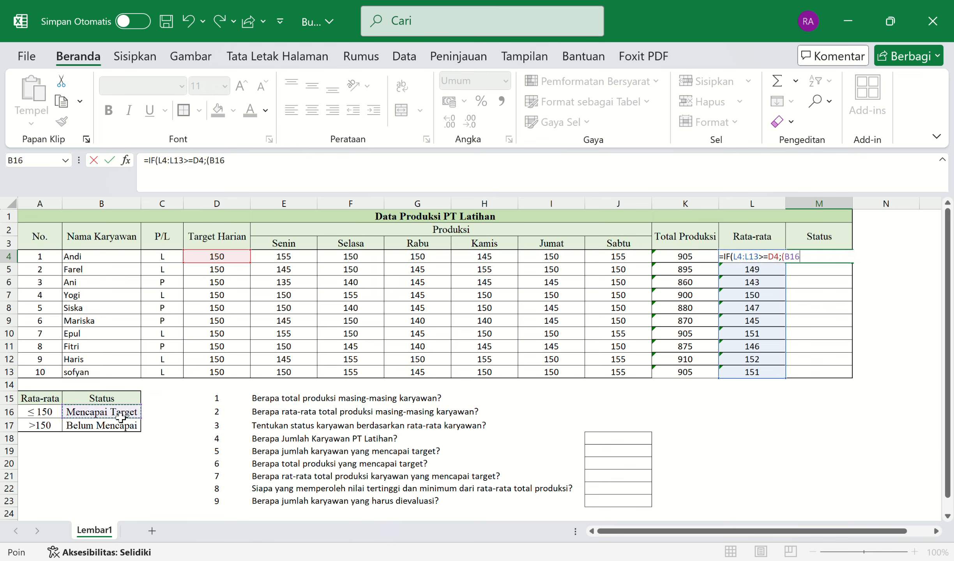
{"action": "type", "text": ");("}
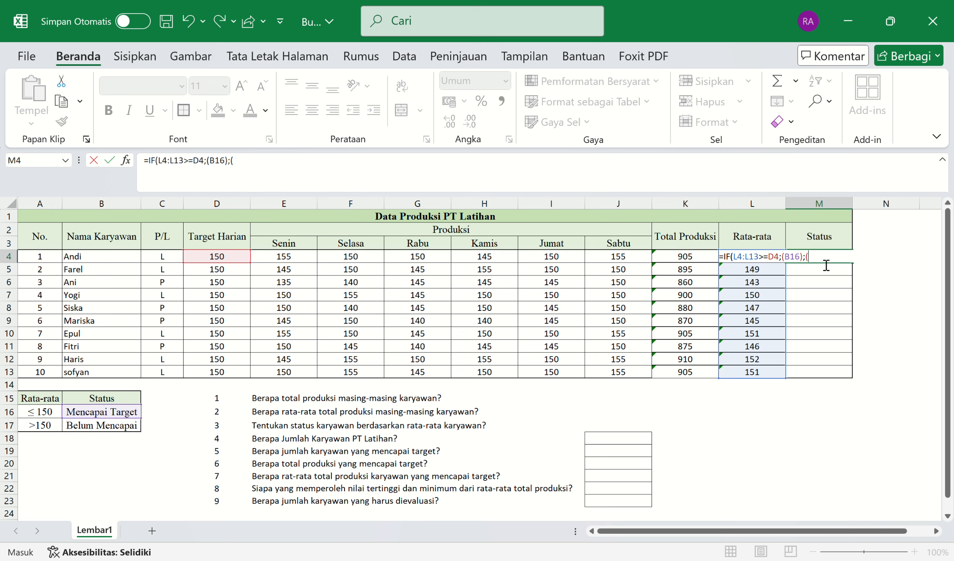
{"action": "left_click", "coordinate": [131, 426]}
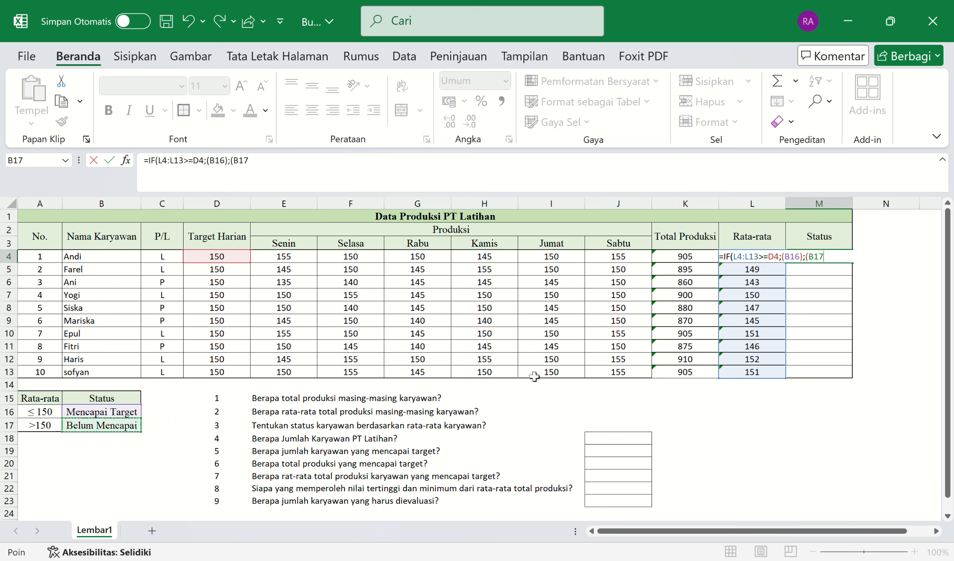
{"action": "type", "text": "))"}
{"action": "key", "text": "Return"}
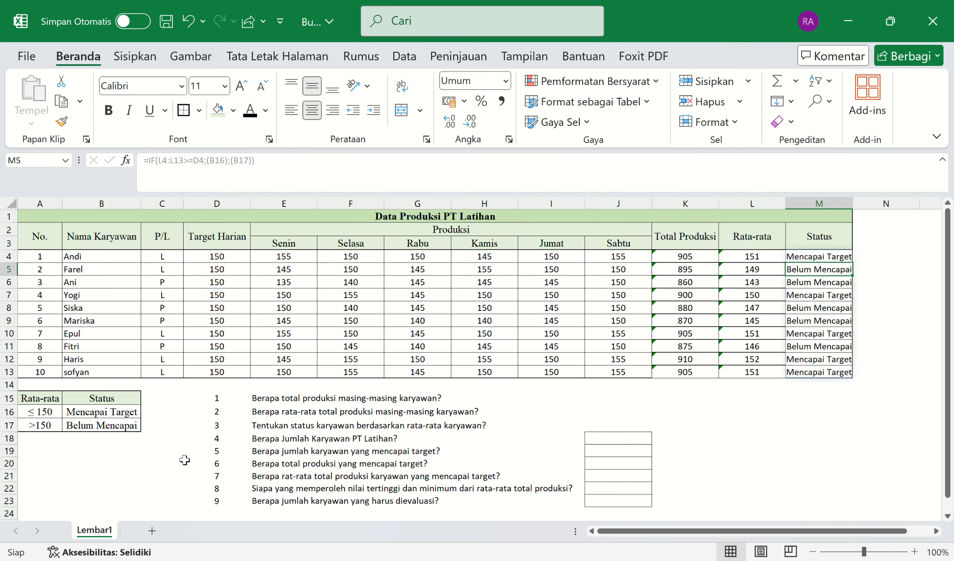
Step: Replace the comparison sign in criteria cell A16 with the ≥ symbol so it reads "≥ 150"
{"action": "left_click", "coordinate": [33, 418]}
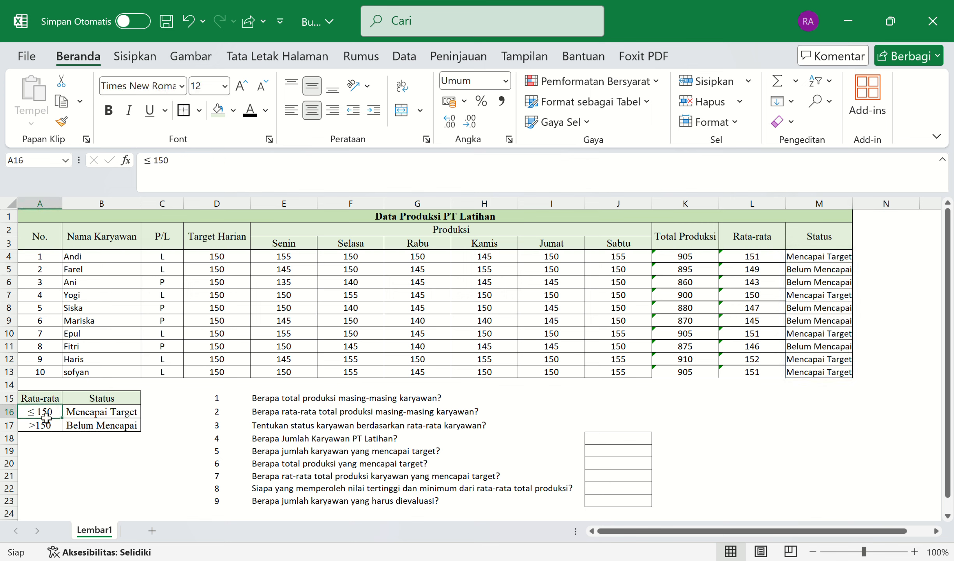
{"action": "left_click", "coordinate": [154, 161]}
{"action": "key", "text": "BackSpace"}
{"action": "key", "text": "BackSpace"}
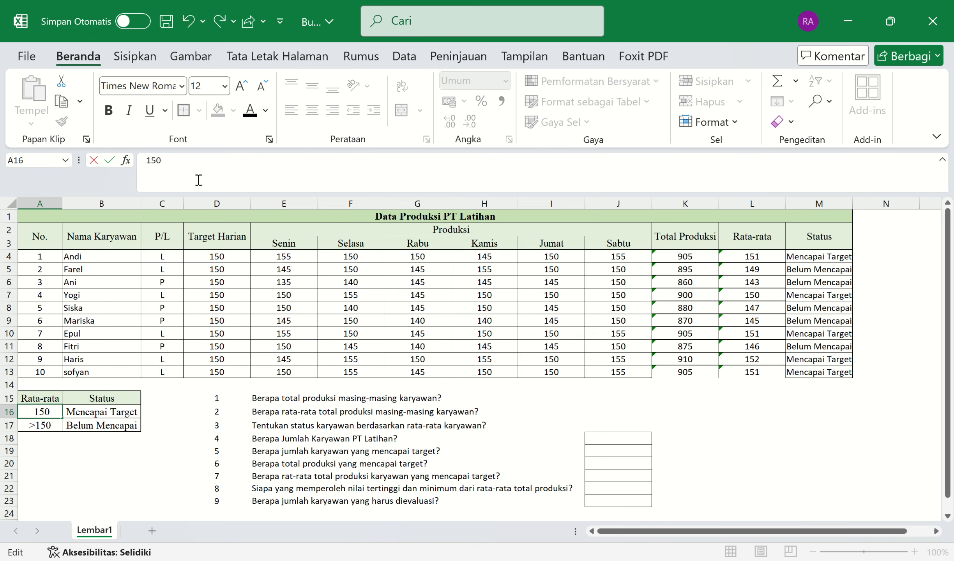
{"action": "left_click", "coordinate": [124, 57]}
{"action": "left_click", "coordinate": [882, 108]}
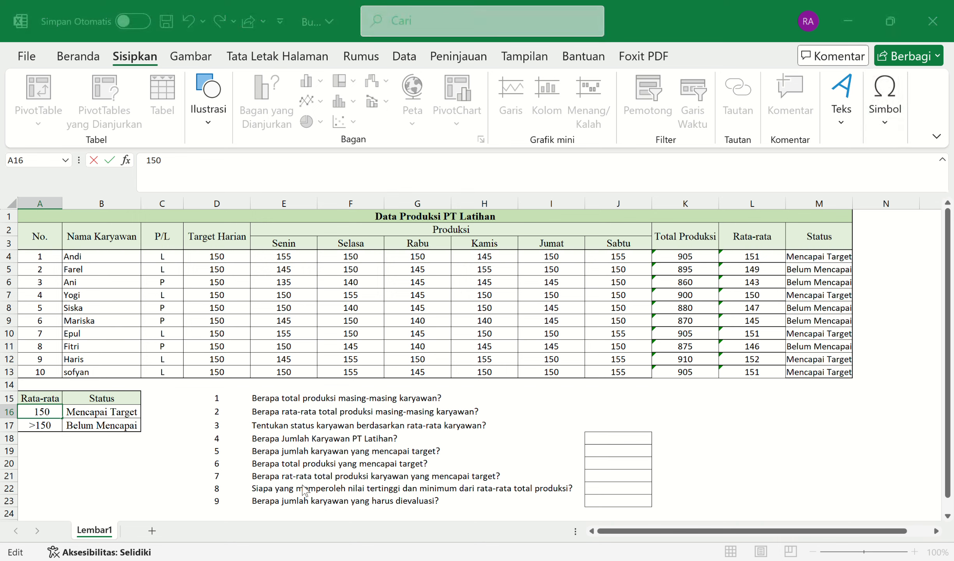
{"action": "left_click", "coordinate": [459, 536]}
{"action": "left_click", "coordinate": [508, 538]}
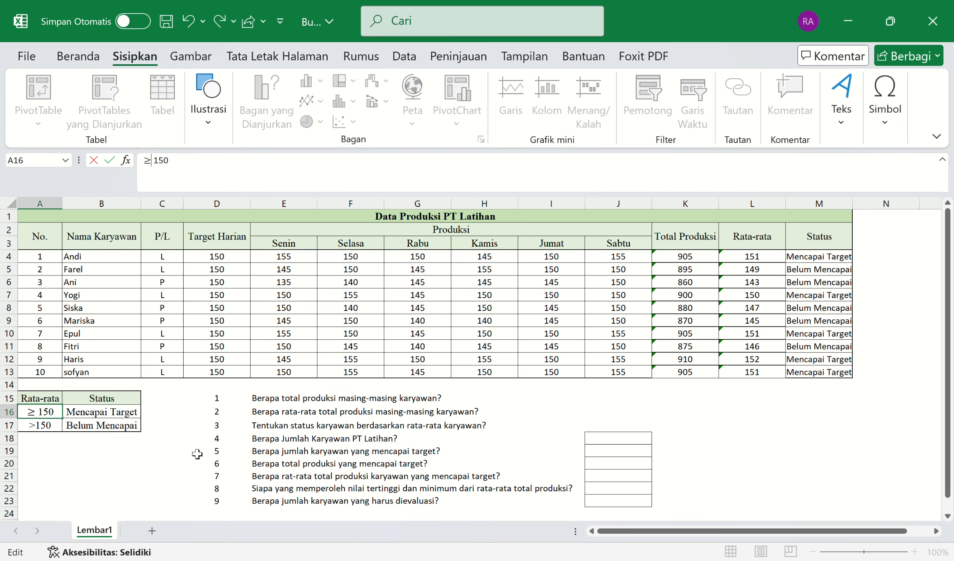
Step: Change the Belum Mencapai criterion in A17 to "<150" and select the status formula cell M4
{"action": "left_click", "coordinate": [51, 426]}
{"action": "left_click", "coordinate": [146, 161]}
{"action": "type", "text": ">"}
{"action": "key", "text": "BackSpace"}
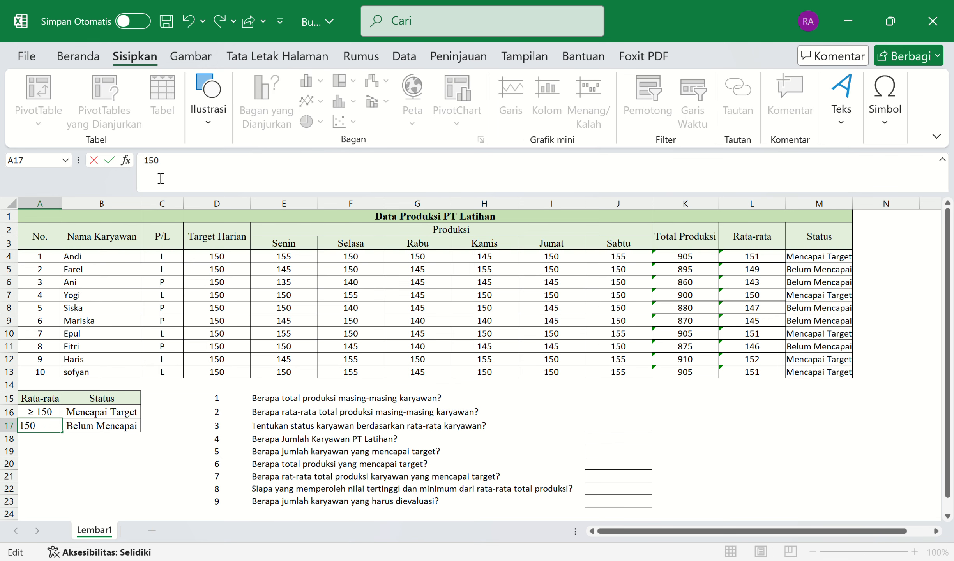
{"action": "type", "text": "<"}
{"action": "left_click", "coordinate": [178, 429]}
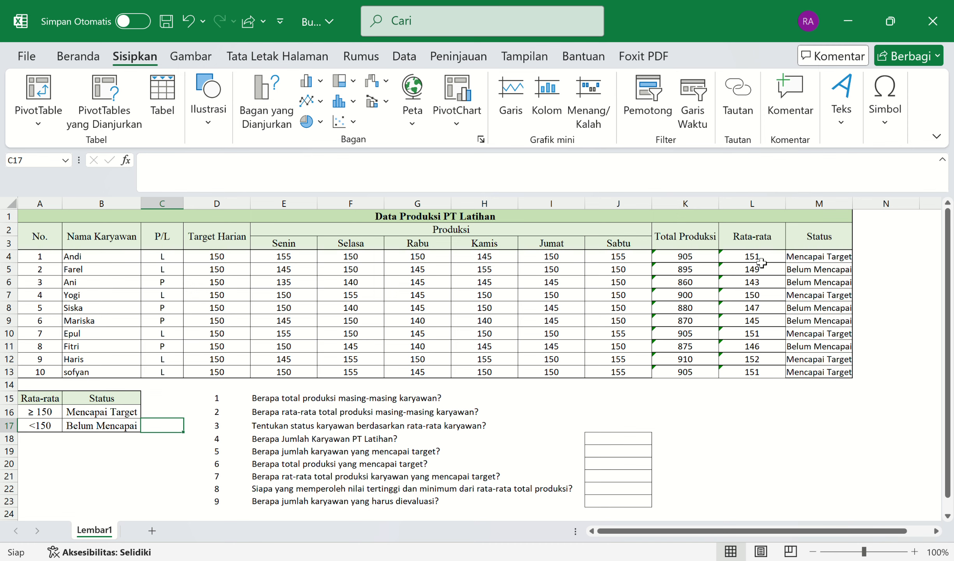
{"action": "left_click", "coordinate": [815, 261]}
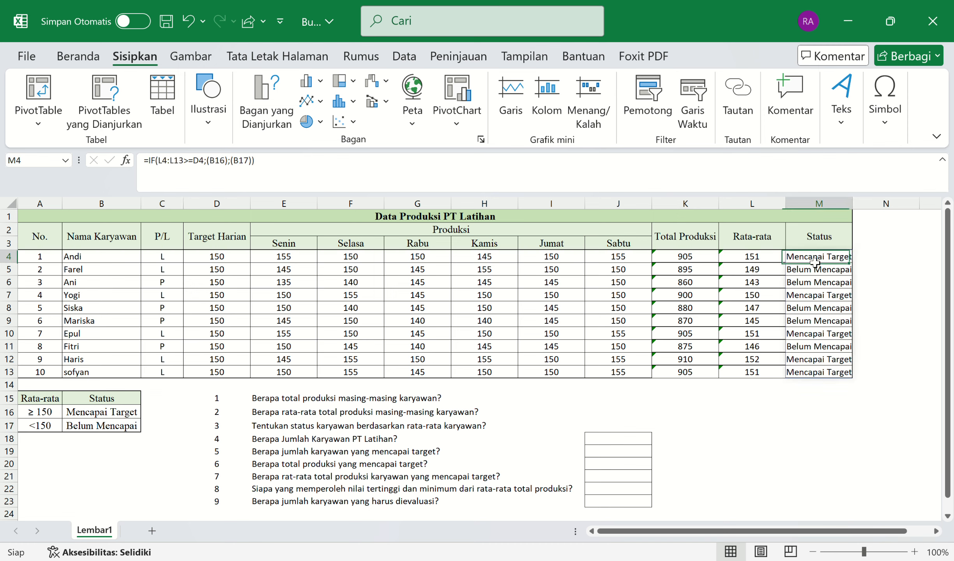
{"action": "left_click", "coordinate": [770, 261]}
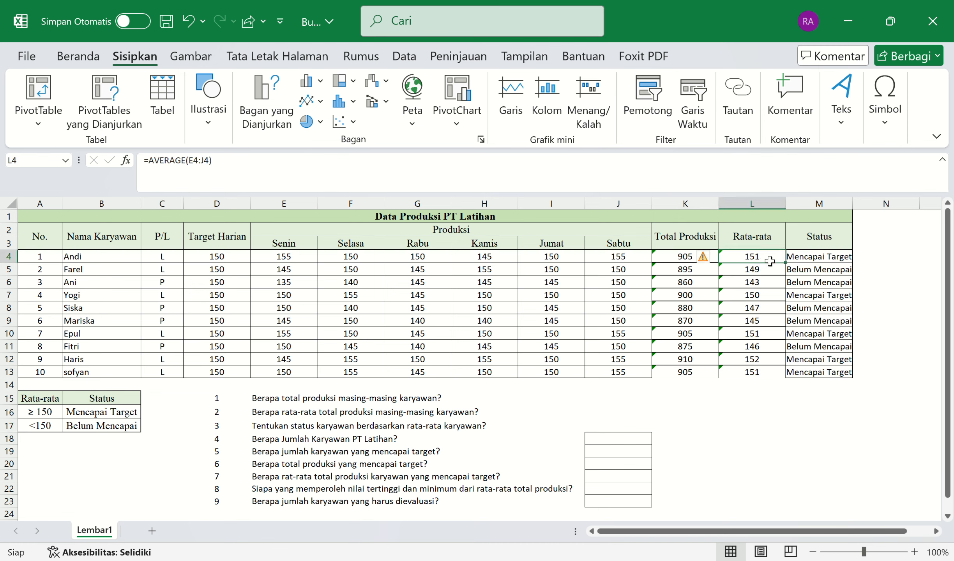
{"action": "left_click", "coordinate": [237, 261]}
{"action": "left_click", "coordinate": [818, 259]}
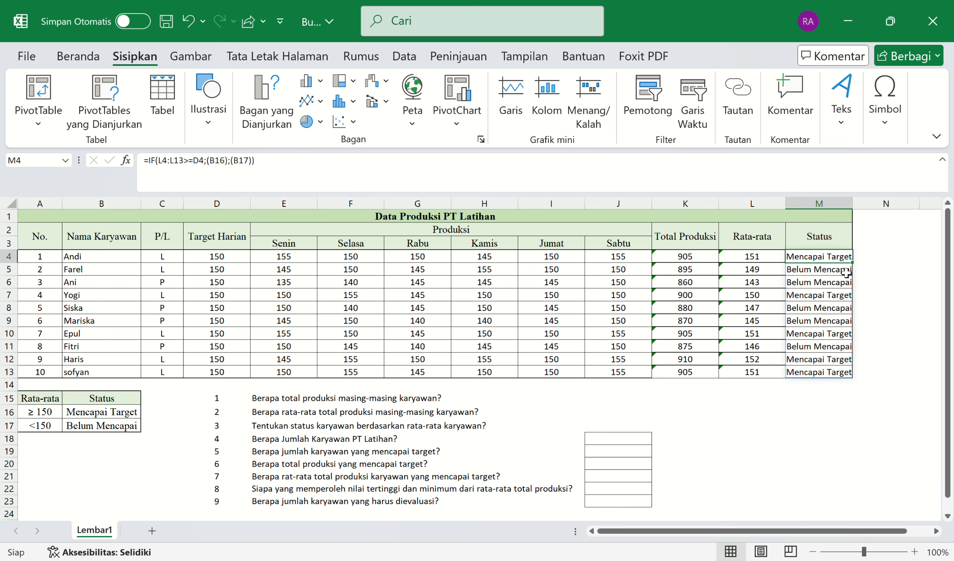
Step: Add a conditional format to Status cells M4:M13 that highlights Mencapai Target with green fill and dark green text
{"action": "left_click_drag", "start_coordinate": [819, 261], "coordinate": [833, 377]}
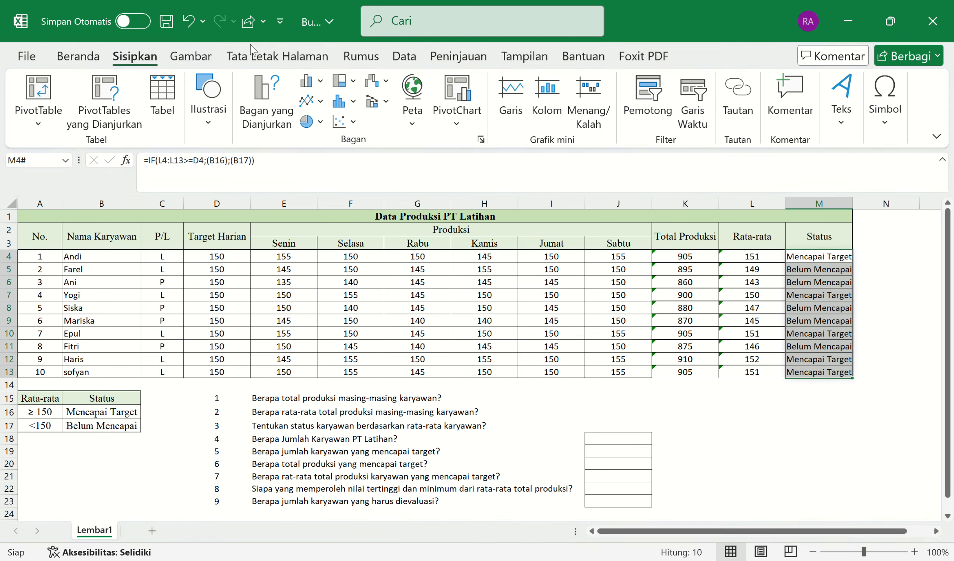
{"action": "left_click", "coordinate": [97, 56]}
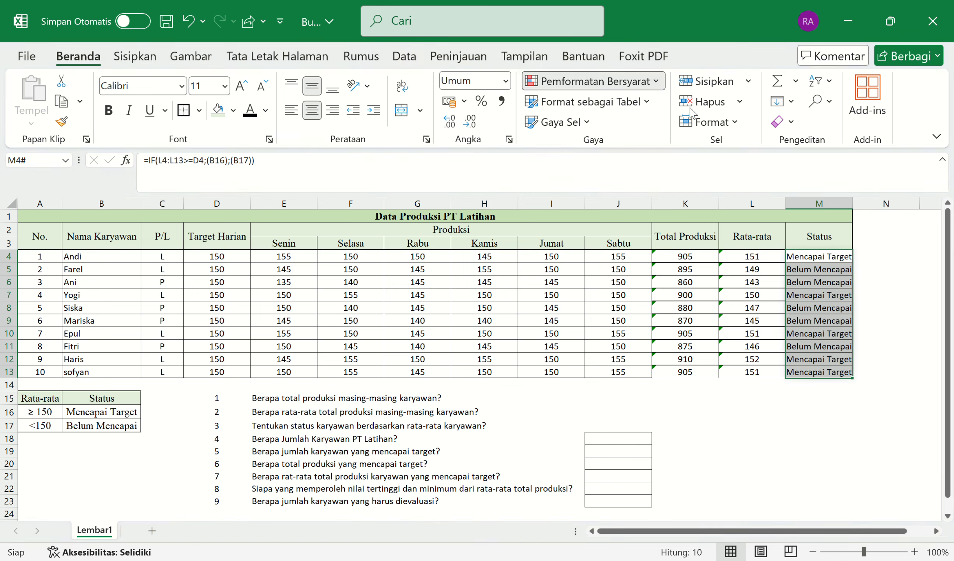
{"action": "left_click", "coordinate": [837, 260]}
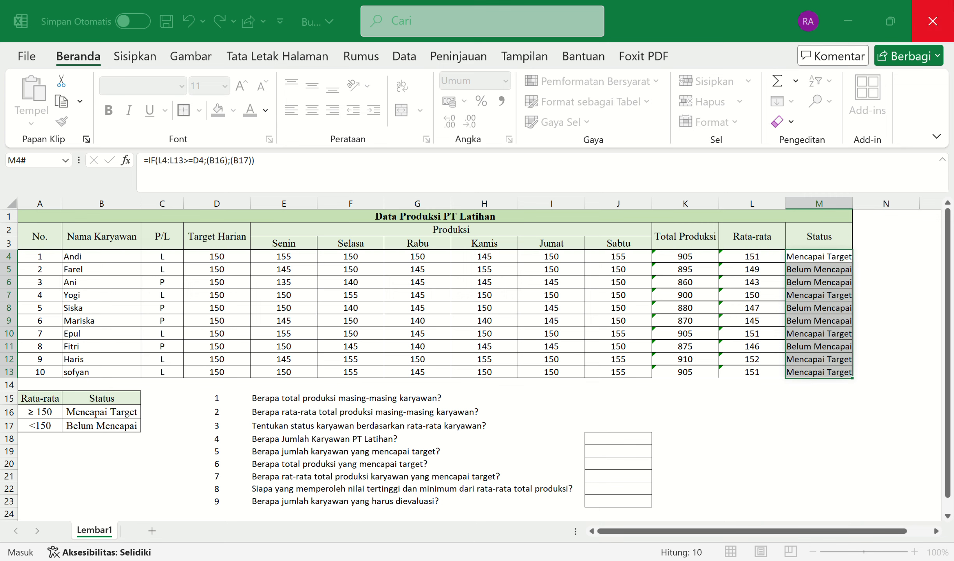
{"action": "key", "text": "Escape"}
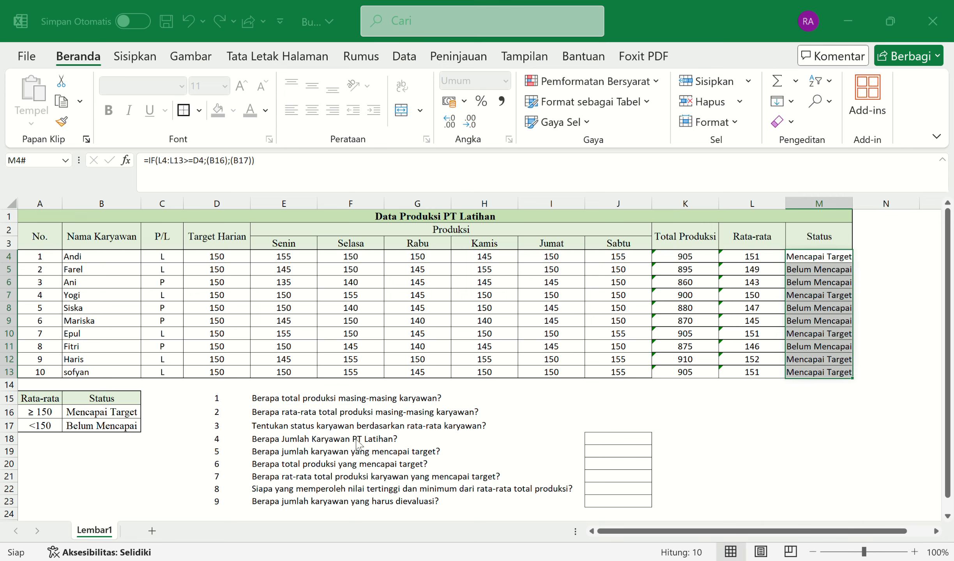
{"action": "left_click", "coordinate": [260, 440]}
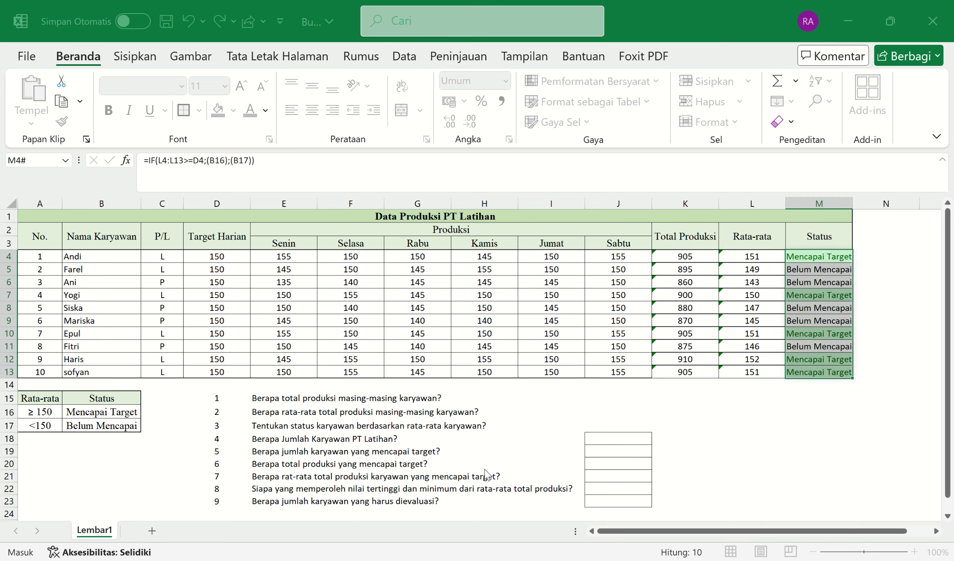
{"action": "key", "text": "Escape"}
{"action": "left_click", "coordinate": [819, 399]}
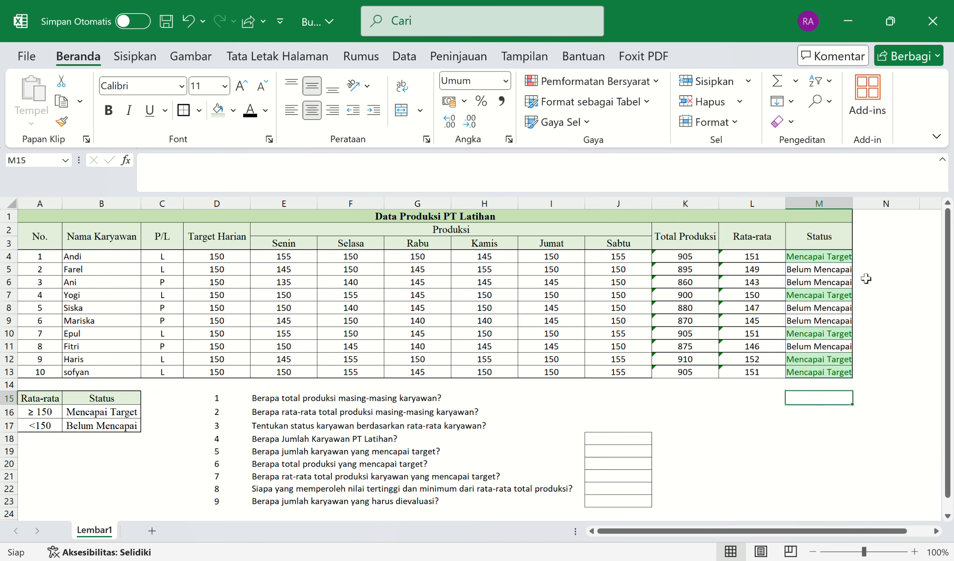
Step: Add a second conditional format to M4:M13 that highlights Belum Mencapai with light red fill and dark red text
{"action": "left_click_drag", "start_coordinate": [819, 259], "coordinate": [838, 375]}
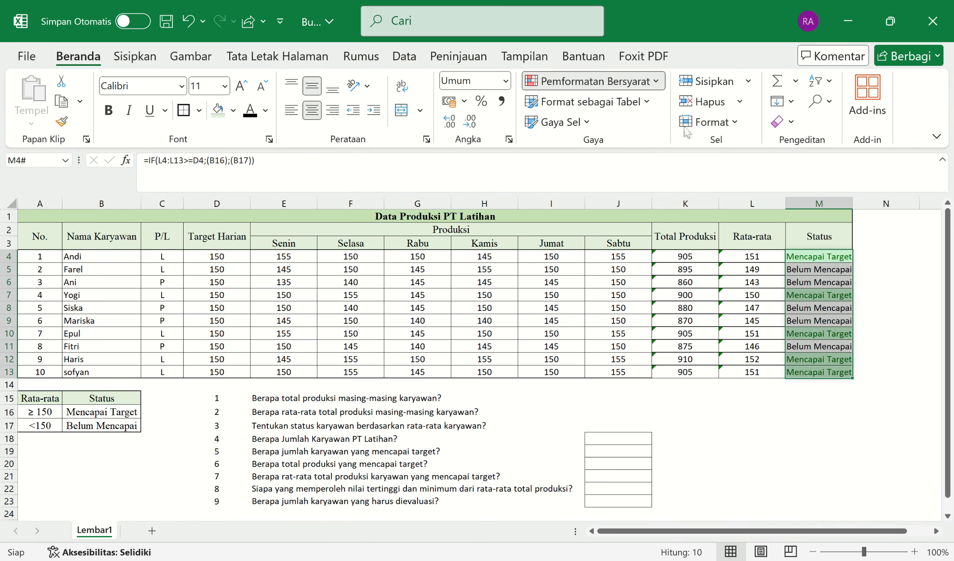
{"action": "left_click", "coordinate": [789, 257]}
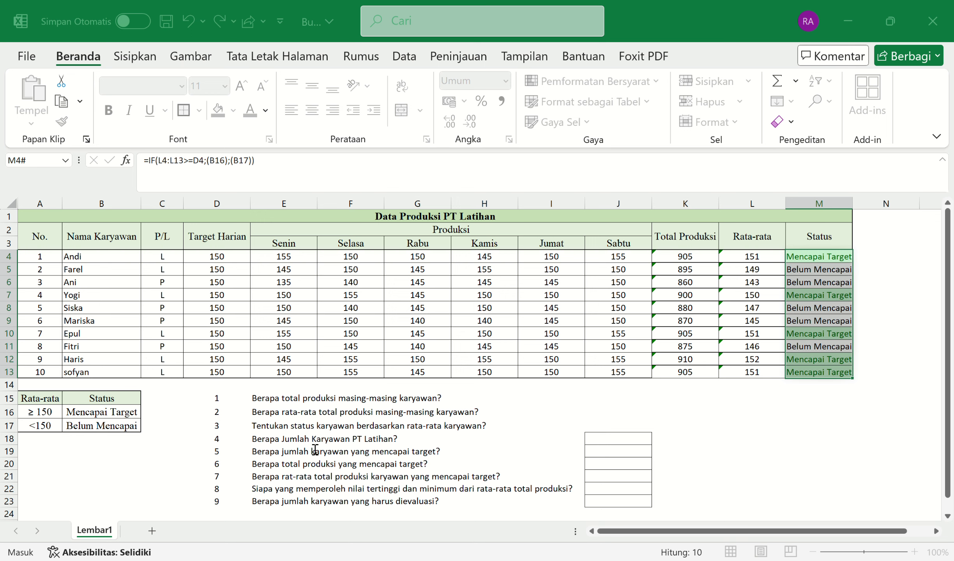
{"action": "type", "text": "B"}
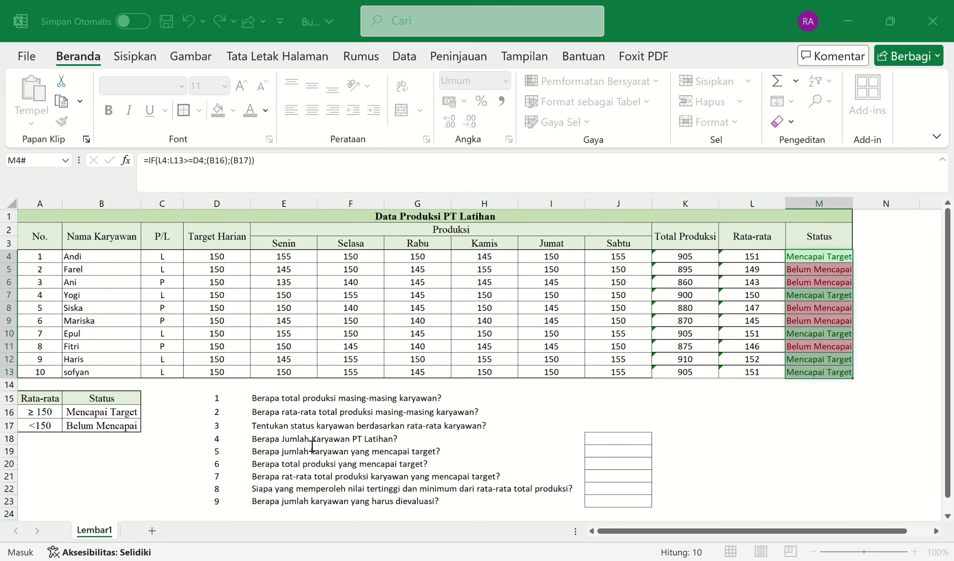
{"action": "key", "text": "Return"}
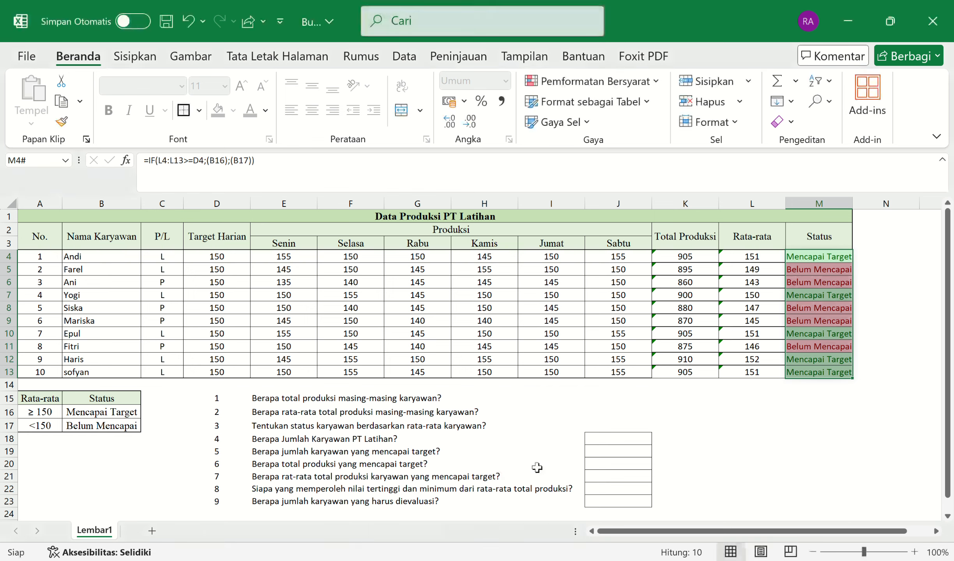
{"action": "left_click", "coordinate": [765, 414]}
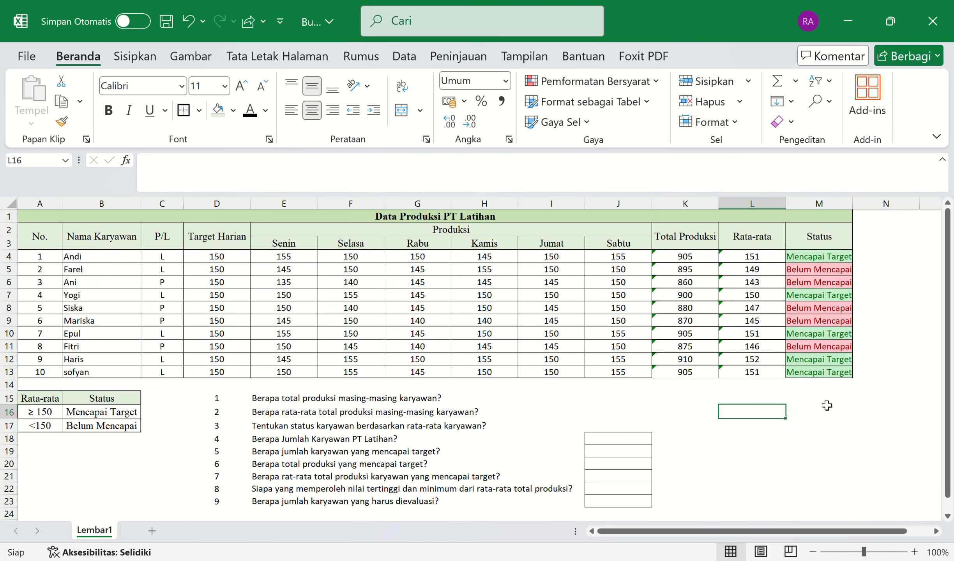
Step: Answer question 4 on the number of employees by entering =COUNT(A4:A13) in J18
{"action": "scroll", "coordinate": [660, 353], "scroll_direction": "down", "scroll_amount": 1}
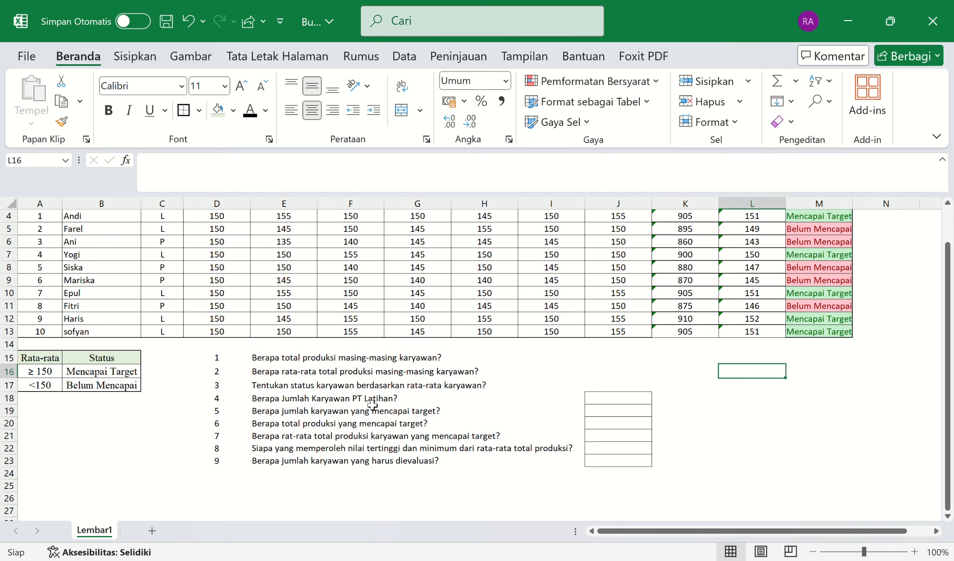
{"action": "scroll", "coordinate": [453, 422], "scroll_direction": "up", "scroll_amount": 1}
{"action": "left_click", "coordinate": [611, 440]}
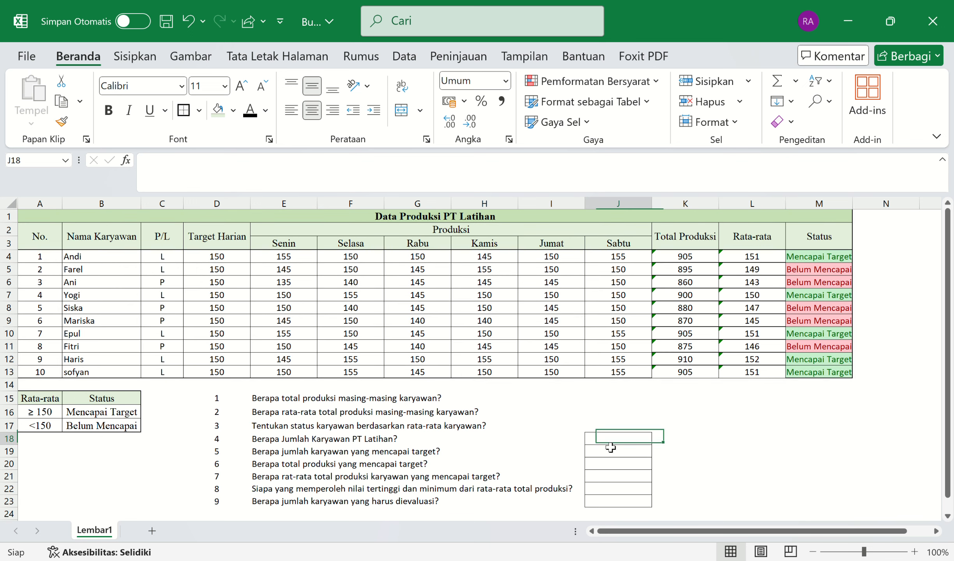
{"action": "type", "text": "=count"}
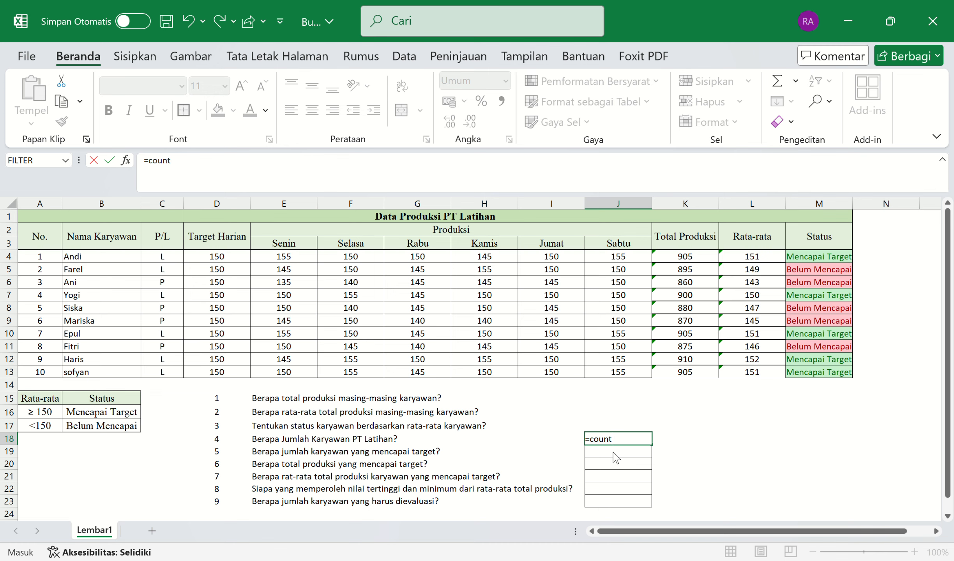
{"action": "key", "text": "Tab"}
{"action": "left_click_drag", "start_coordinate": [52, 261], "coordinate": [44, 365]}
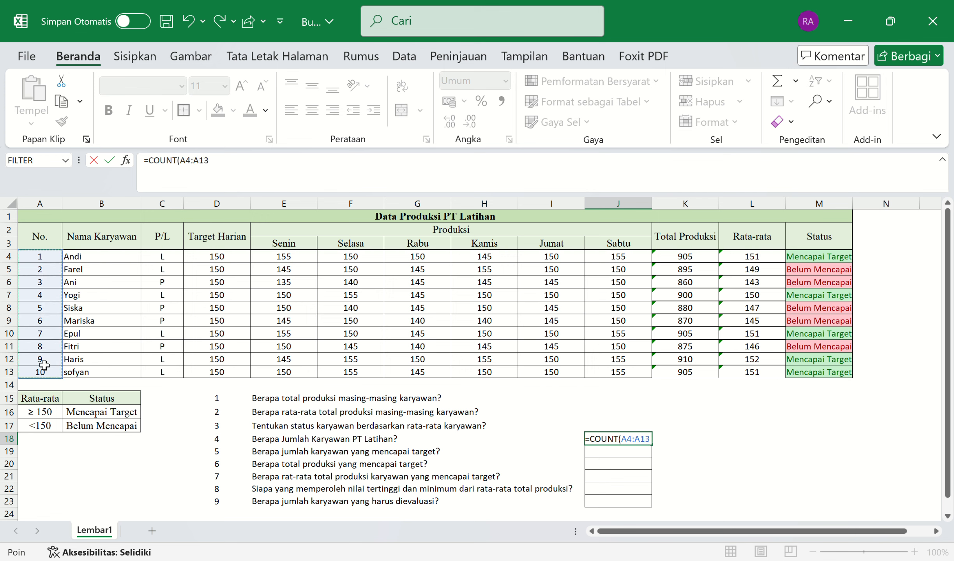
{"action": "type", "text": ")"}
{"action": "key", "text": "Return"}
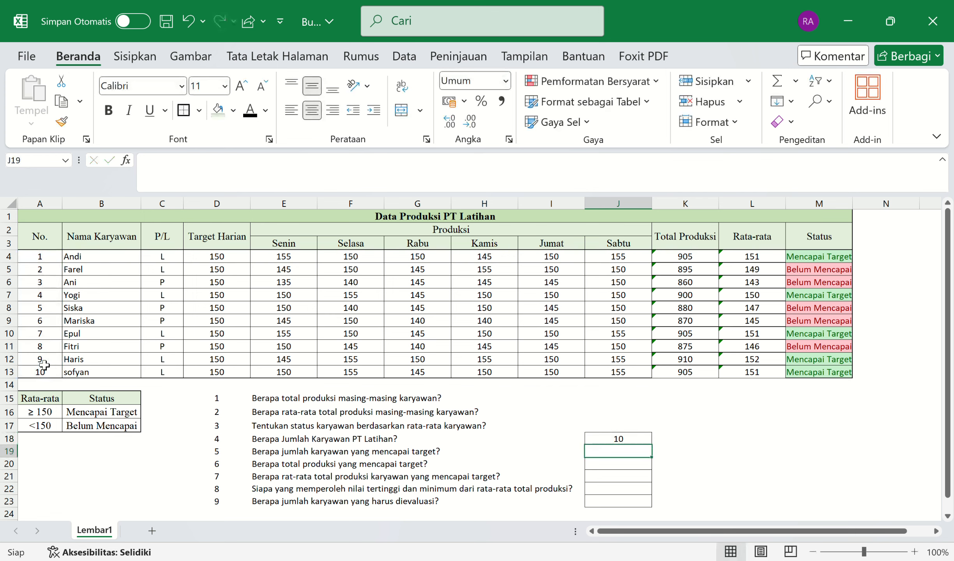
Step: Count the employees by their names as an alternative, entering =COUNTA(B4:B13) in K18
{"action": "left_click", "coordinate": [665, 441]}
{"action": "type", "text": "=count"}
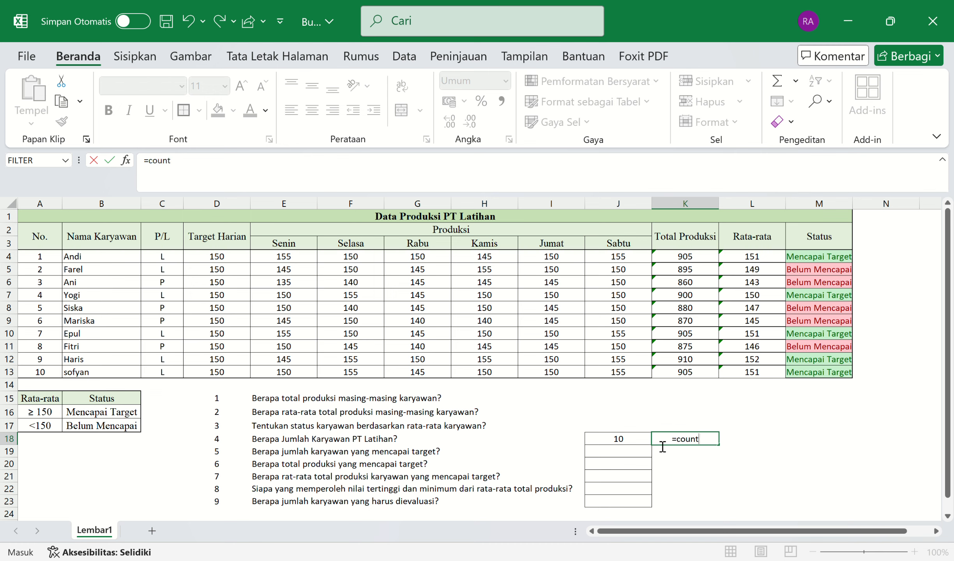
{"action": "type", "text": "a"}
{"action": "key", "text": "Tab"}
{"action": "left_click_drag", "start_coordinate": [98, 257], "coordinate": [88, 379]}
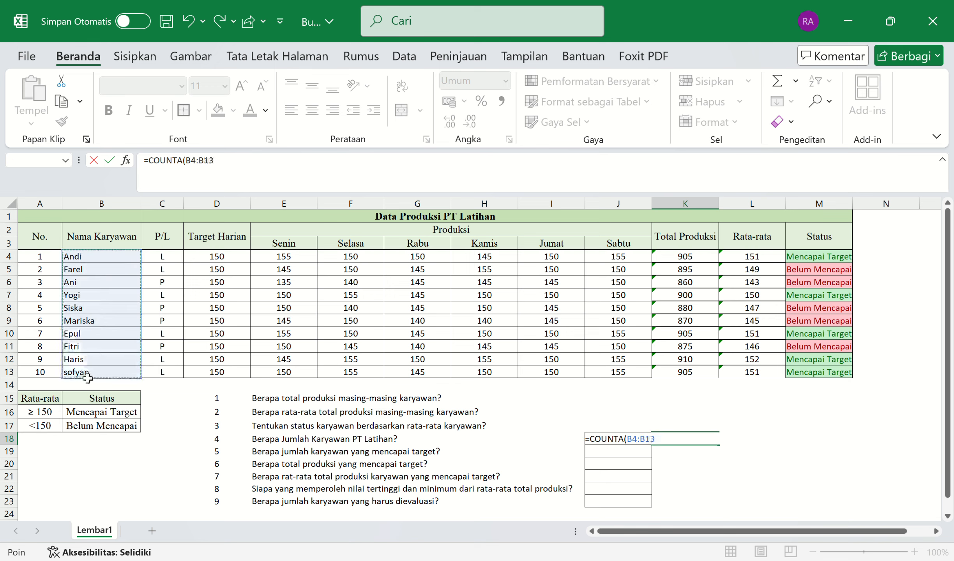
{"action": "type", "text": ")"}
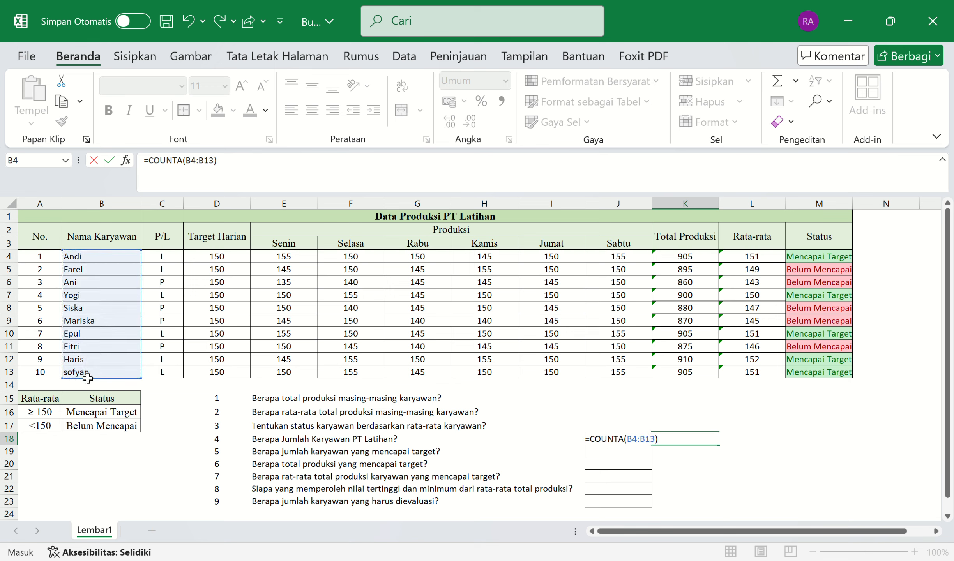
{"action": "key", "text": "Return"}
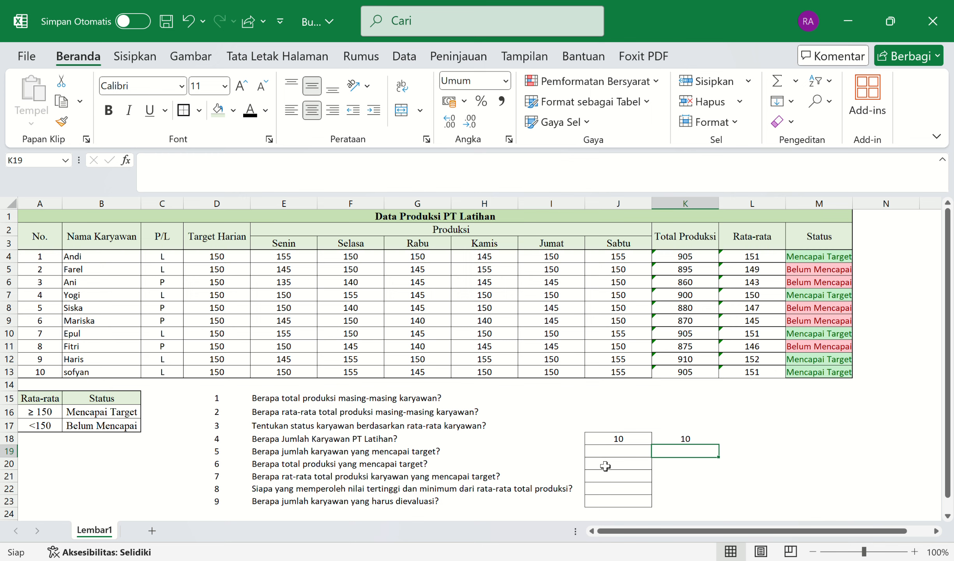
{"action": "left_click", "coordinate": [615, 456]}
{"action": "type", "text": "="}
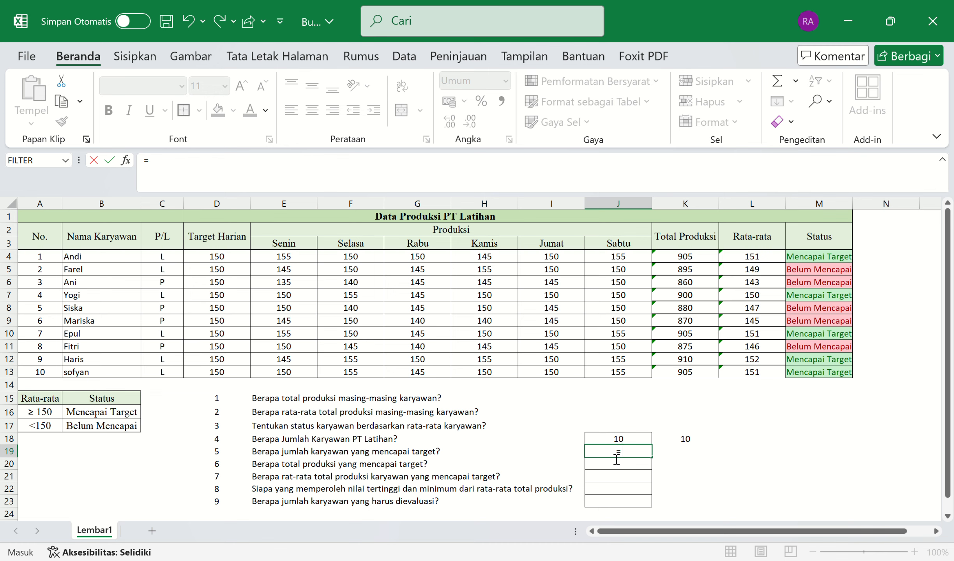
{"action": "type", "text": "count"}
{"action": "key", "text": "Tab"}
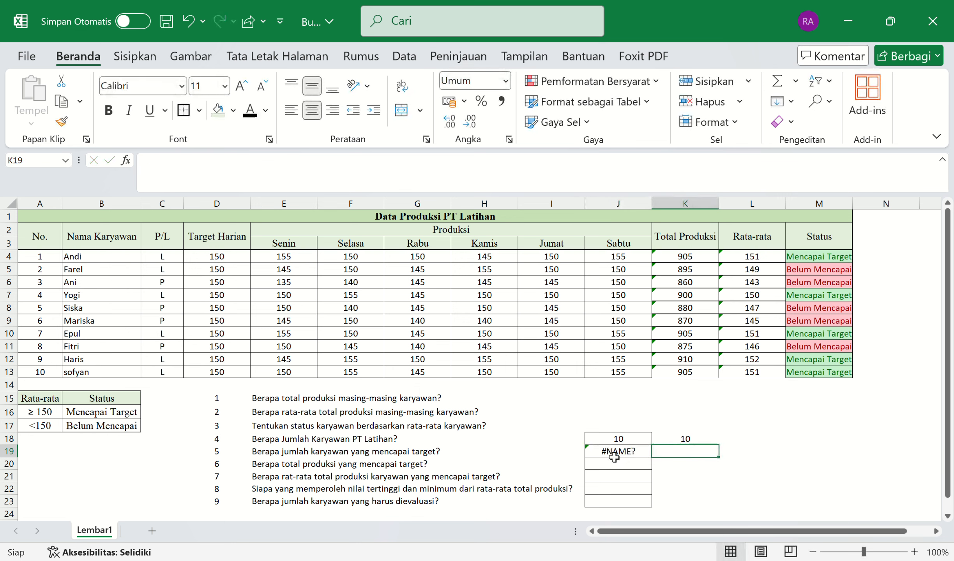
{"action": "left_click", "coordinate": [615, 457]}
{"action": "key", "text": "BackSpace"}
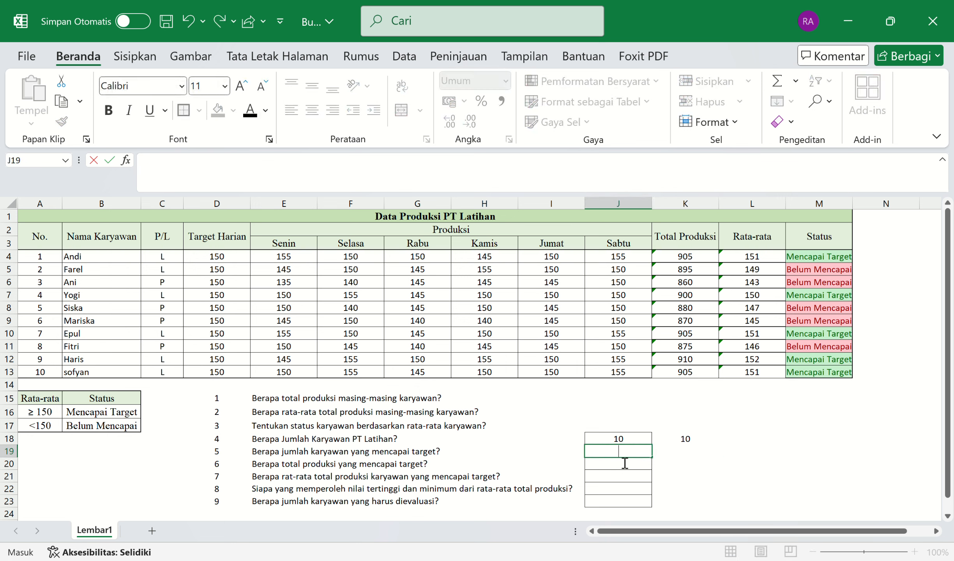
Step: Count the employees who reached the target for question 5 by entering =COUNTIF(M4#;B16) in J19
{"action": "type", "text": "=count"}
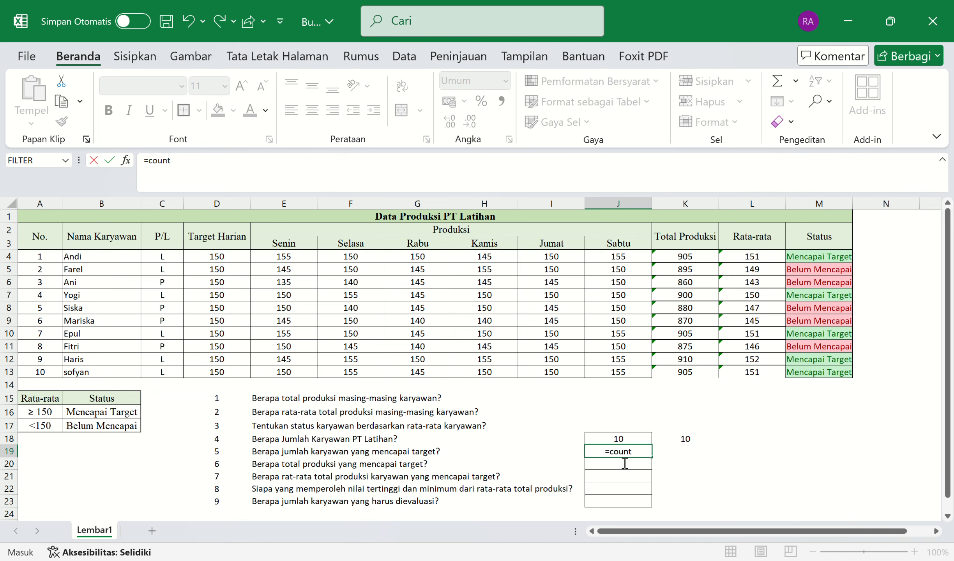
{"action": "type", "text": "if"}
{"action": "key", "text": "Tab"}
{"action": "left_click_drag", "start_coordinate": [816, 262], "coordinate": [831, 376]}
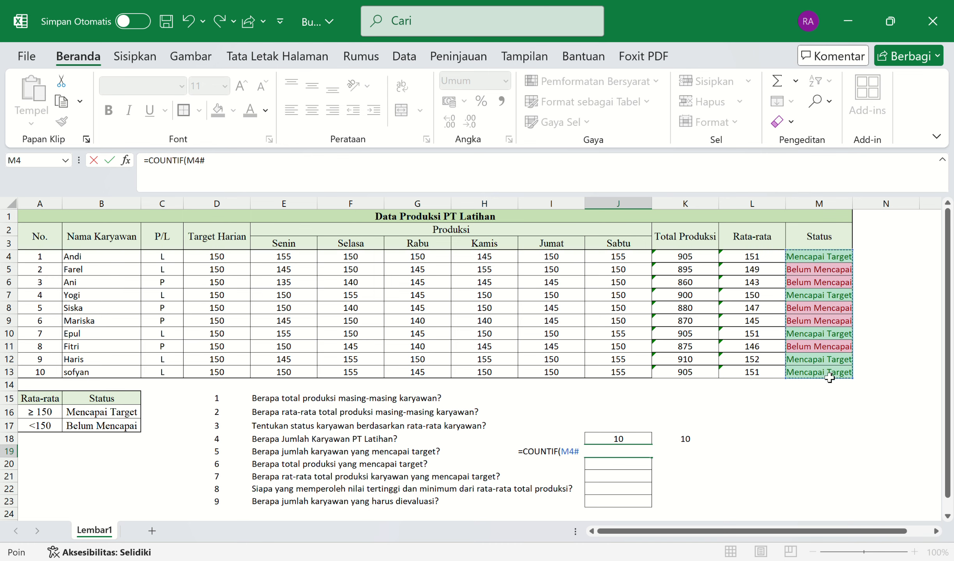
{"action": "type", "text": ";"}
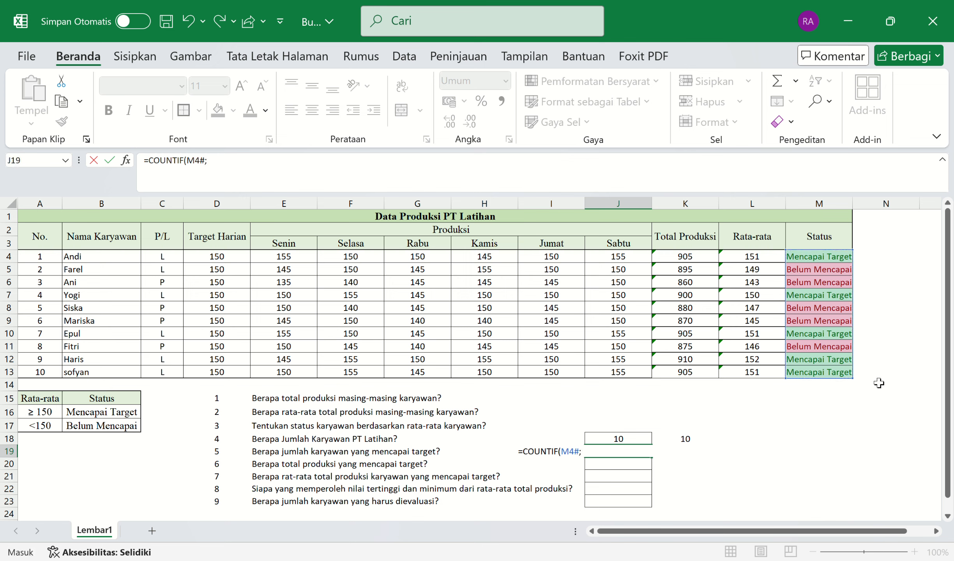
{"action": "left_click", "coordinate": [134, 414]}
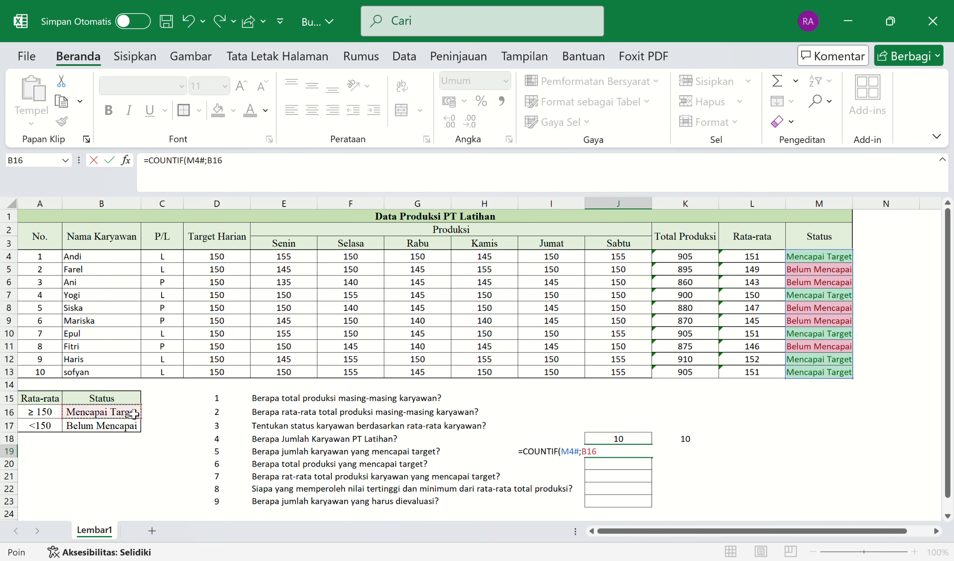
{"action": "type", "text": ")"}
{"action": "key", "text": "Return"}
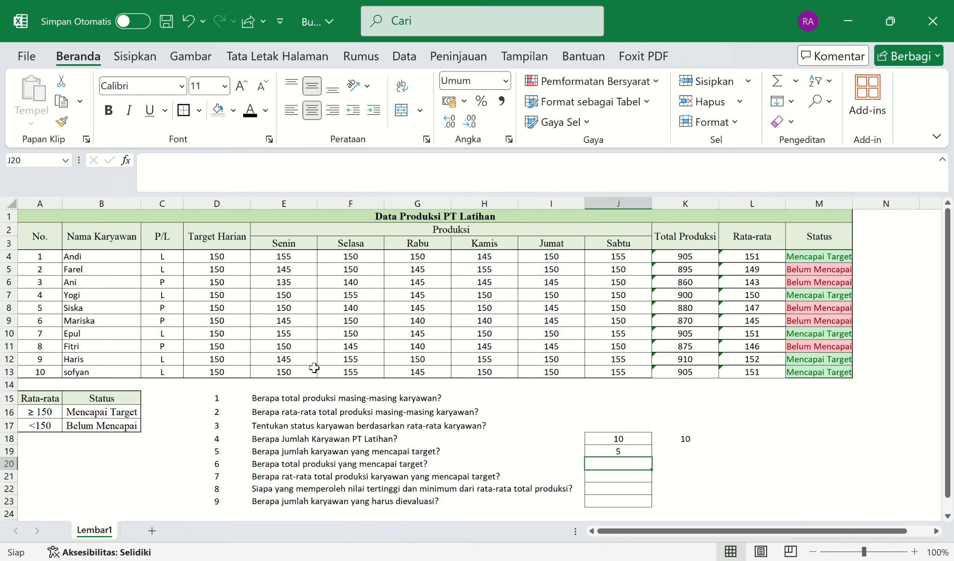
Step: Go through the Mencapai Target cells in the Status column to verify the count in J19
{"action": "left_click", "coordinate": [696, 449]}
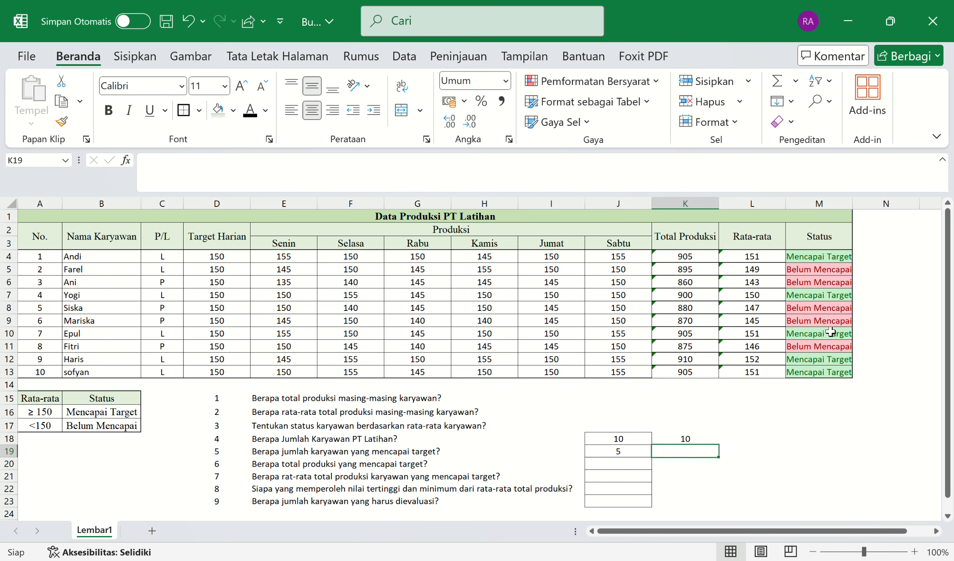
{"action": "left_click", "coordinate": [829, 259]}
{"action": "left_click", "coordinate": [837, 295]}
{"action": "left_click", "coordinate": [837, 336]}
{"action": "left_click", "coordinate": [842, 360]}
{"action": "left_click", "coordinate": [843, 373]}
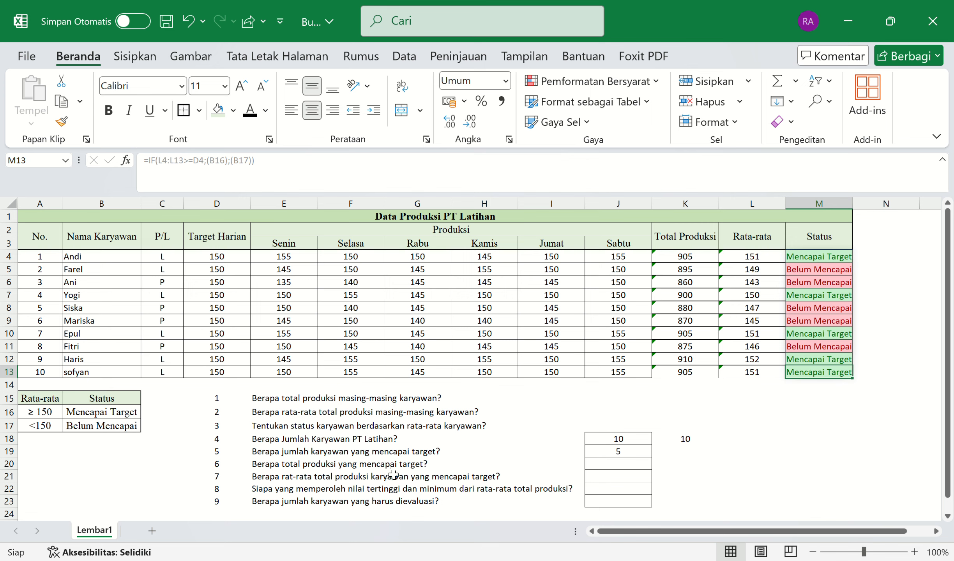
Step: Begin a SUMIF formula in J20 for question 6 on the total production that reached the target
{"action": "left_click", "coordinate": [614, 468]}
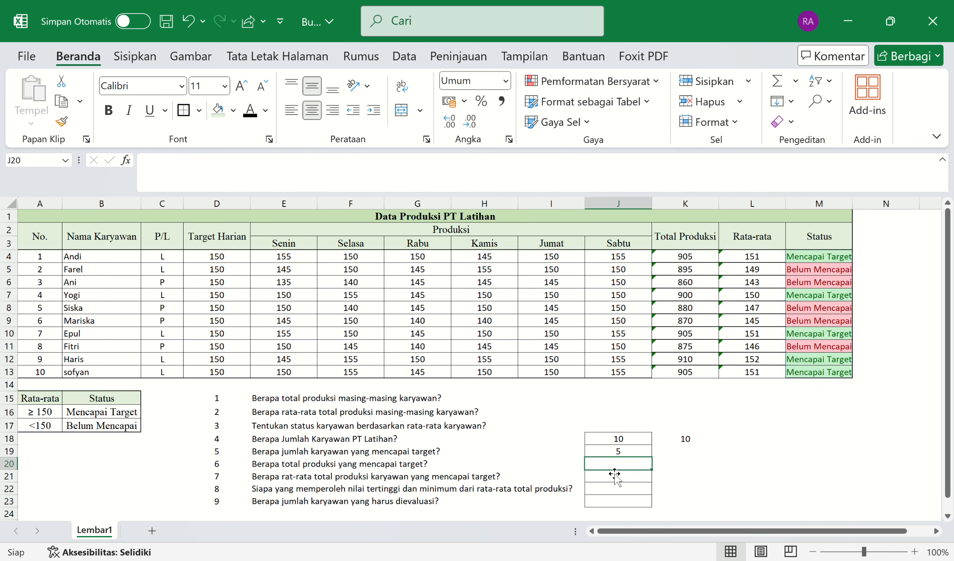
{"action": "type", "text": "=sum"}
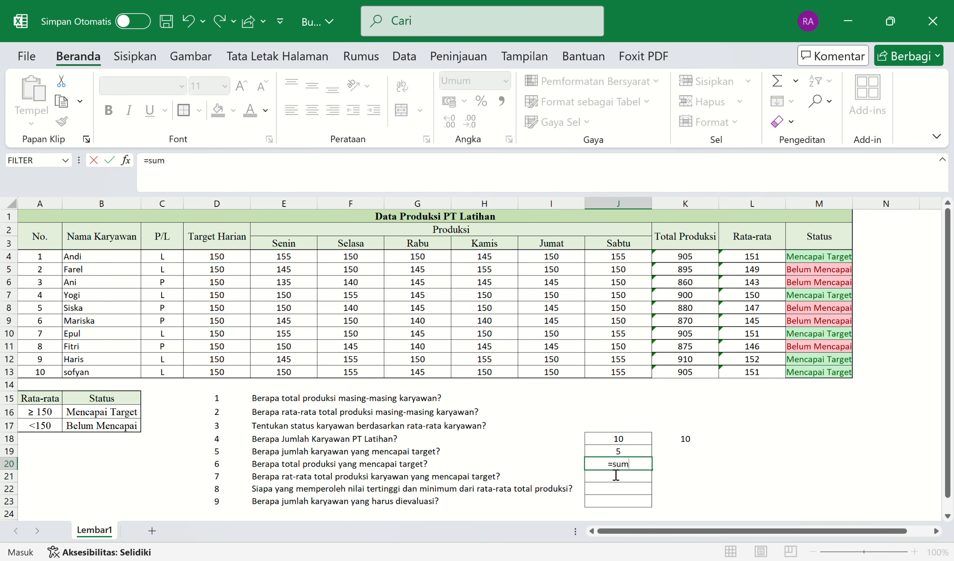
{"action": "type", "text": "i"}
{"action": "key", "text": "Tab"}
{"action": "left_click_drag", "start_coordinate": [698, 263], "coordinate": [698, 376]}
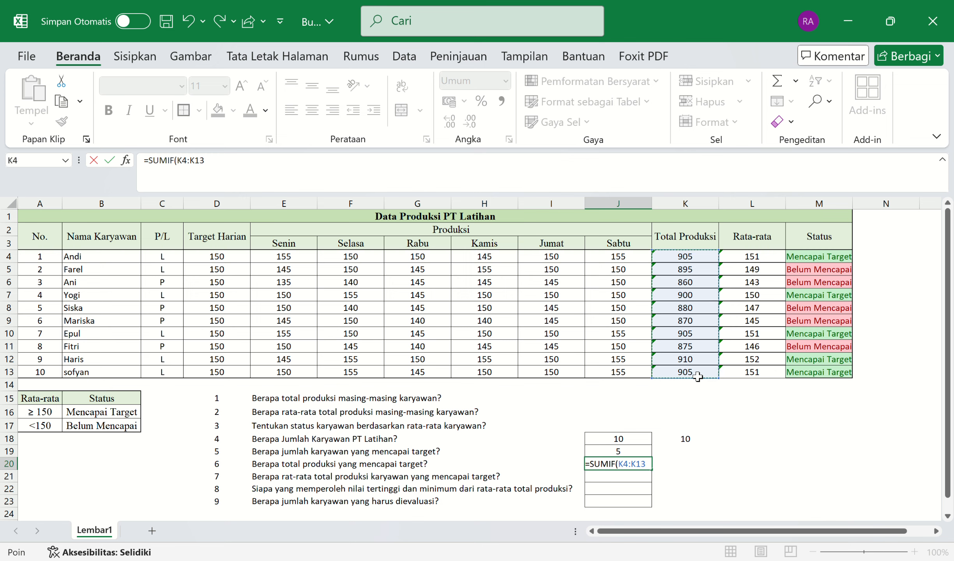
{"action": "type", "text": ";"}
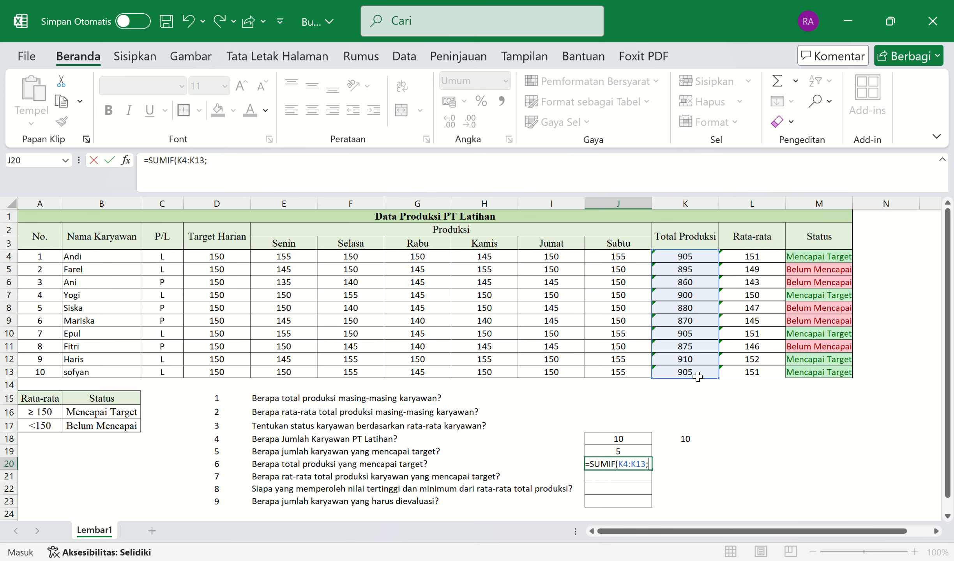
{"action": "key", "text": "BackSpace"}
{"action": "key", "text": "BackSpace"}
{"action": "key", "text": "BackSpace"}
{"action": "key", "text": "BackSpace"}
{"action": "key", "text": "BackSpace"}
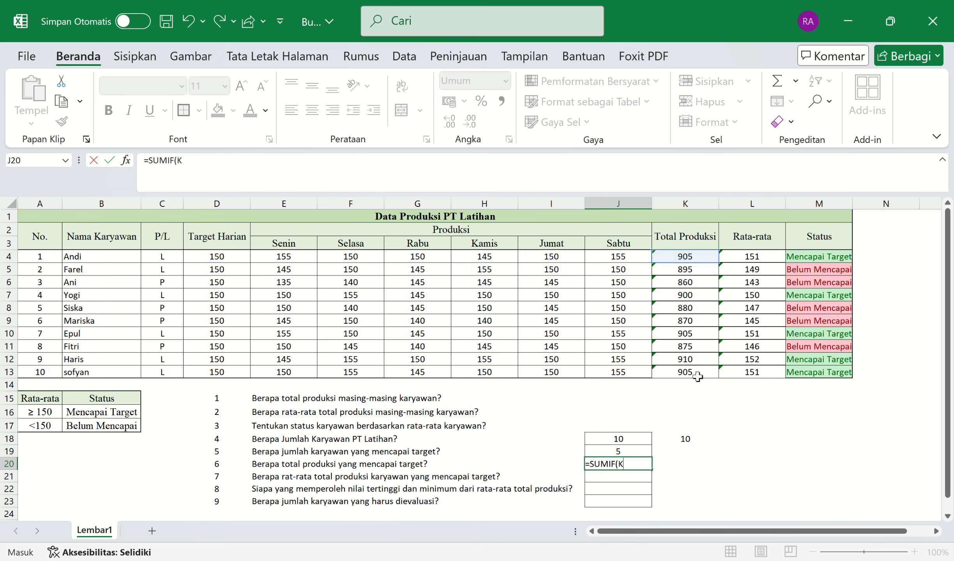
Step: Complete the formula in J20 as =SUMIF(M4#;B16;K4:K13) and review it
{"action": "left_click", "coordinate": [819, 262]}
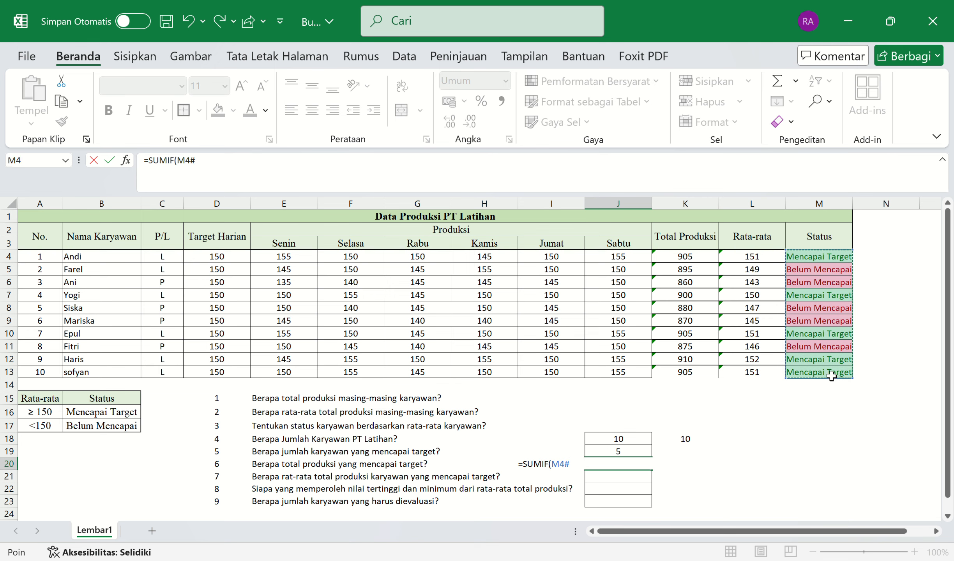
{"action": "type", "text": ";"}
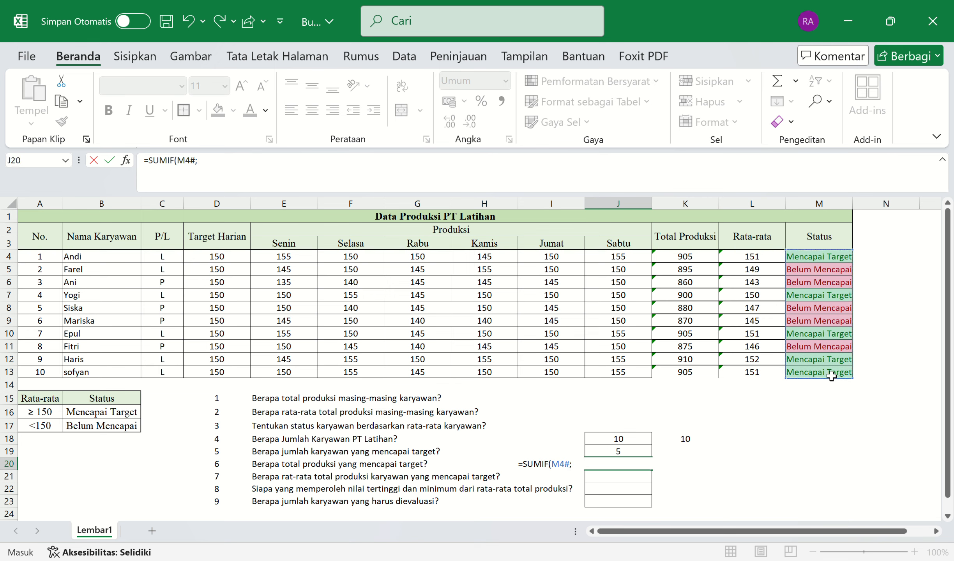
{"action": "left_click", "coordinate": [137, 416]}
{"action": "type", "text": ";"}
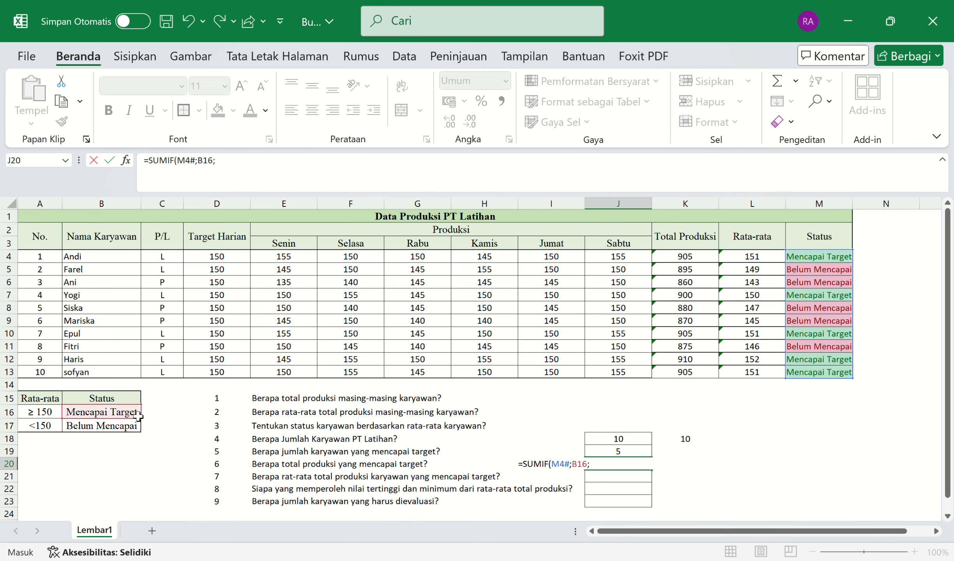
{"action": "left_click_drag", "start_coordinate": [698, 257], "coordinate": [696, 374]}
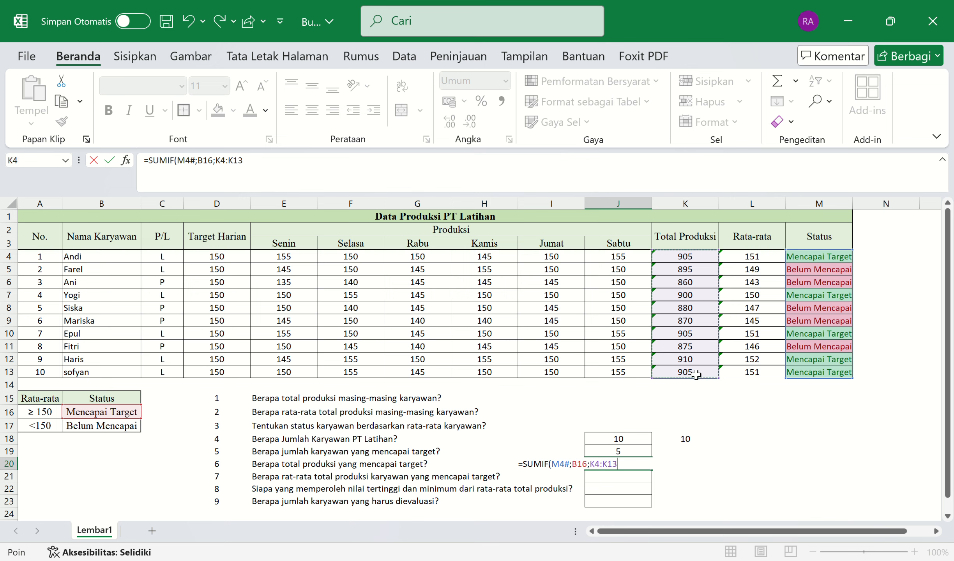
{"action": "type", "text": "))"}
{"action": "key", "text": "Return"}
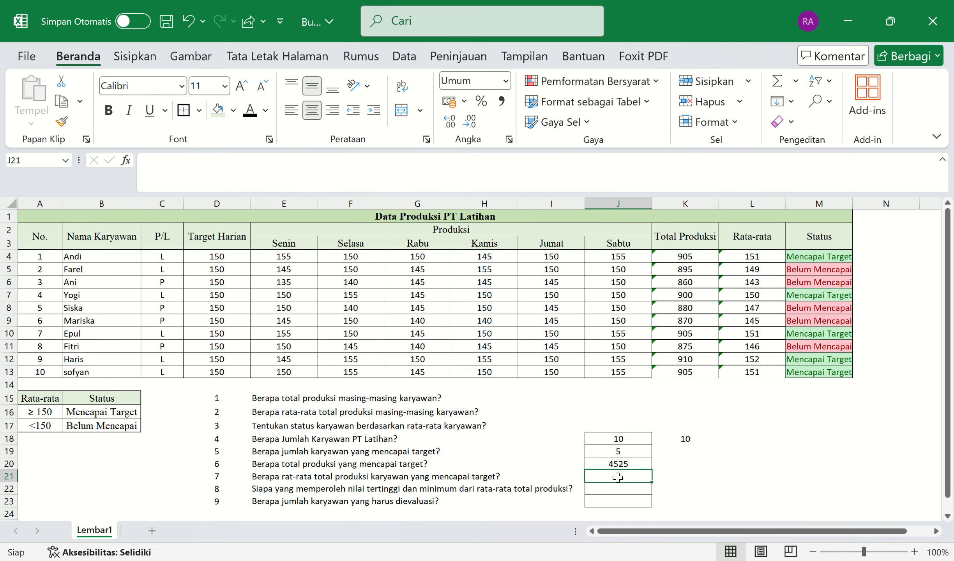
{"action": "left_click", "coordinate": [636, 467]}
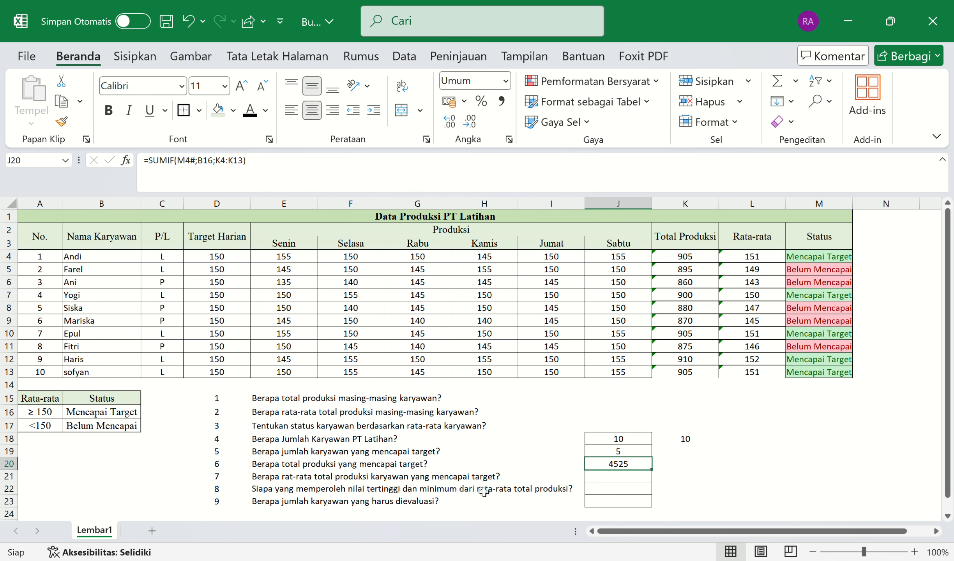
Step: Answer question 7 on the average production of employees who reached the target by entering =AVERAGEIF(M4#;B16;L4:L13) in J21
{"action": "left_click", "coordinate": [632, 481]}
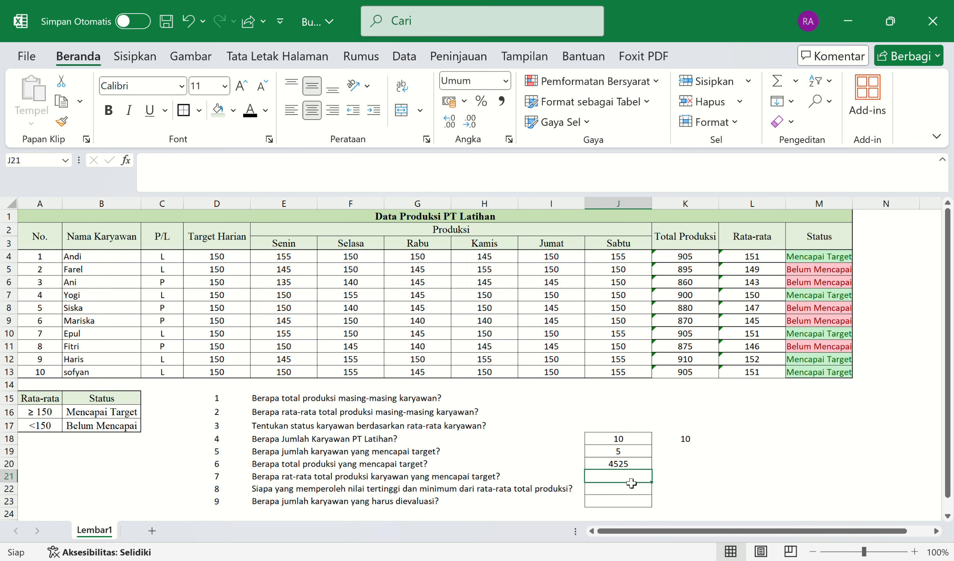
{"action": "type", "text": "="}
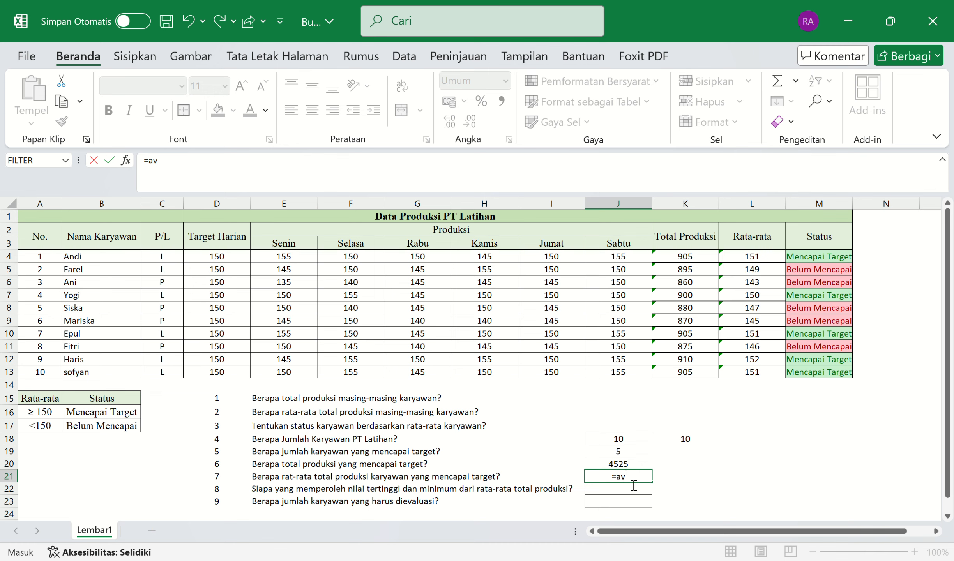
{"action": "type", "text": "av"}
{"action": "key", "text": "Tab"}
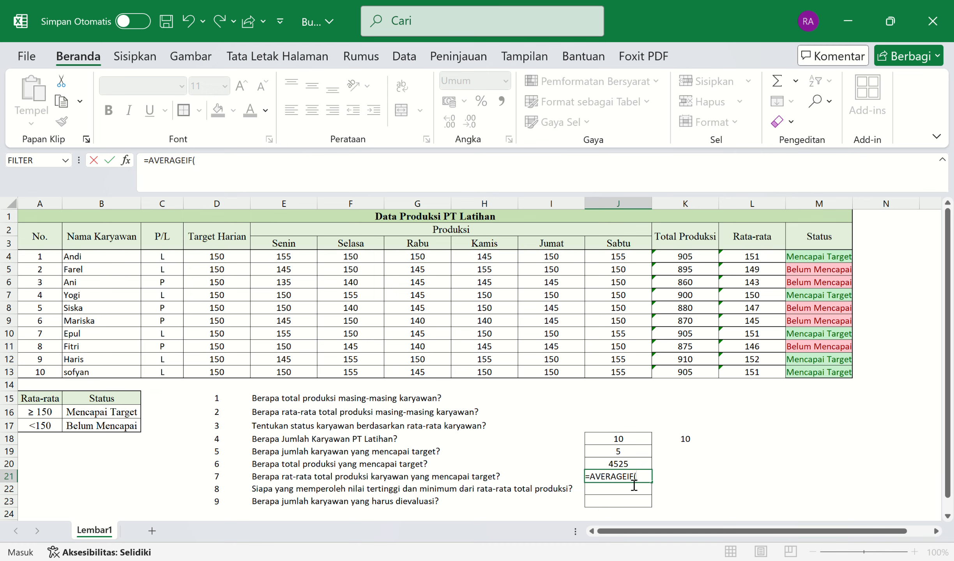
{"action": "left_click_drag", "start_coordinate": [831, 258], "coordinate": [829, 379]}
{"action": "type", "text": ";"}
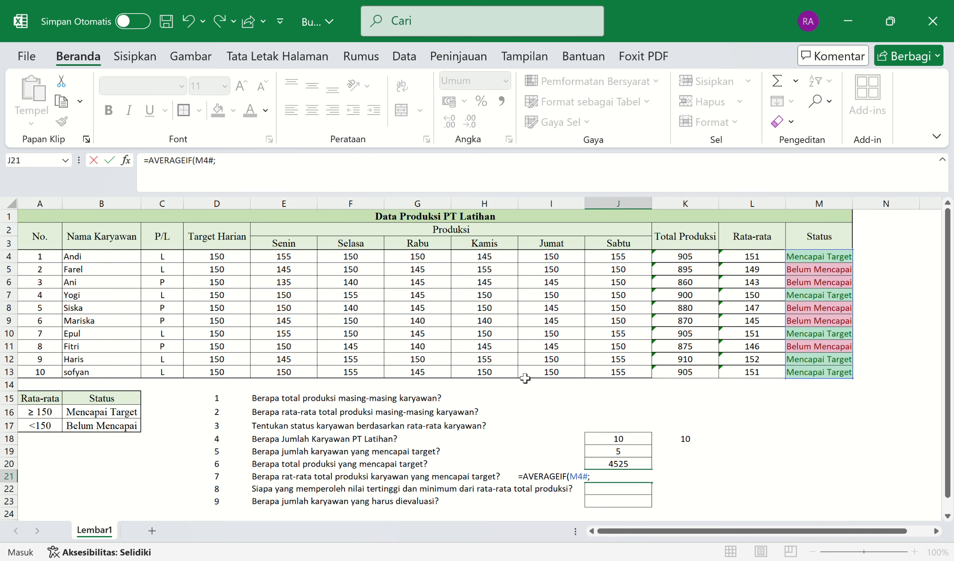
{"action": "left_click", "coordinate": [109, 417]}
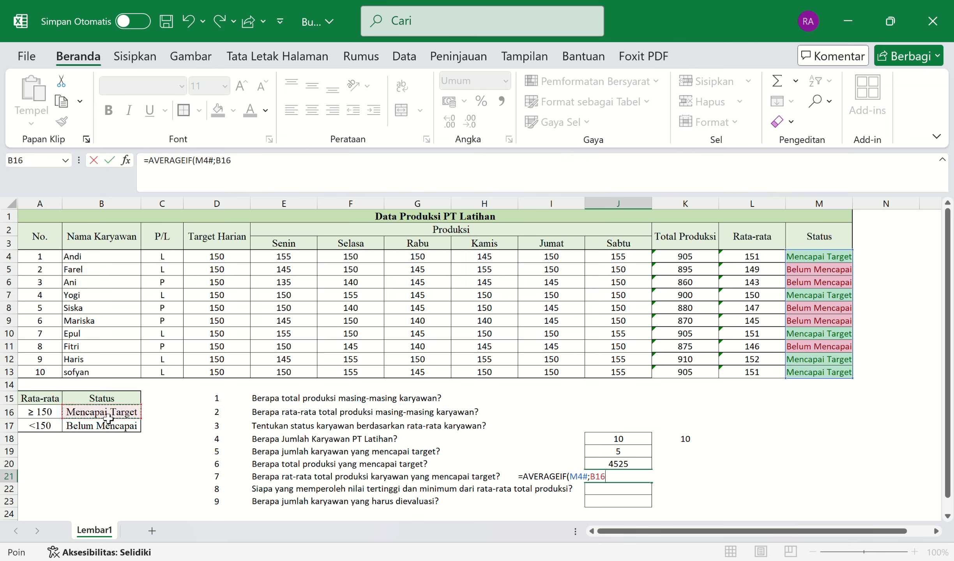
{"action": "type", "text": ";"}
{"action": "left_click_drag", "start_coordinate": [752, 258], "coordinate": [773, 375]}
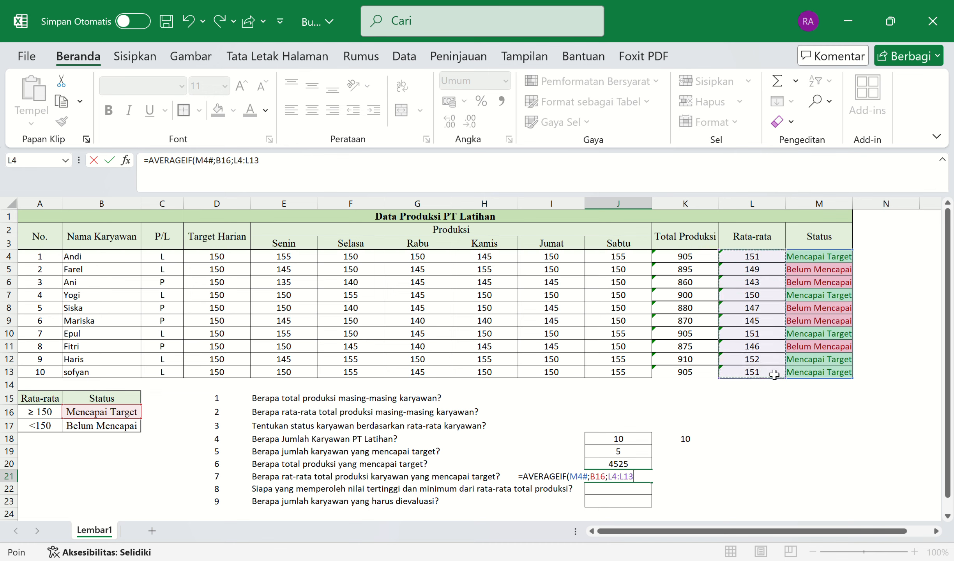
{"action": "type", "text": ")"}
{"action": "key", "text": "Return"}
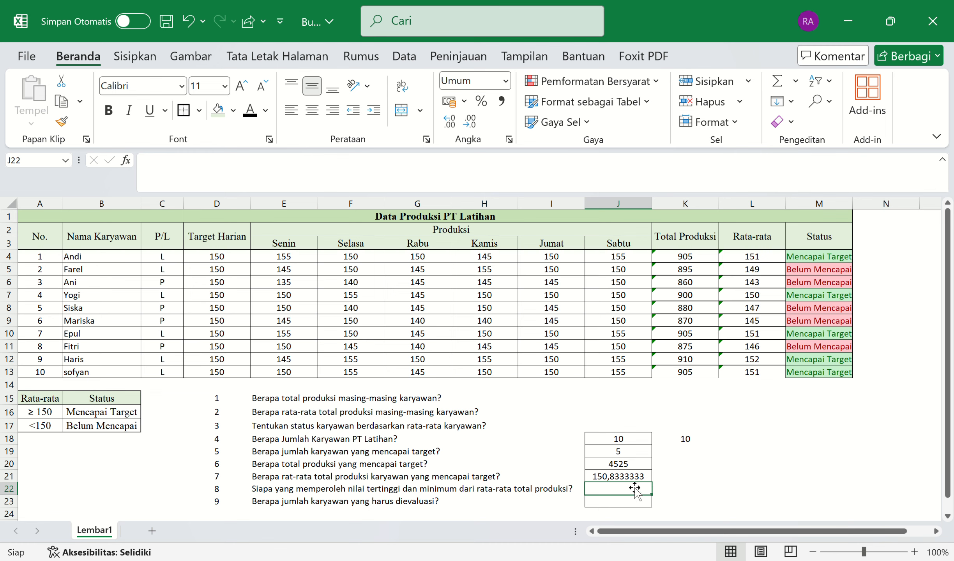
Step: Reduce the decimals of the average in J21 until it shows as a whole number
{"action": "left_click", "coordinate": [645, 480]}
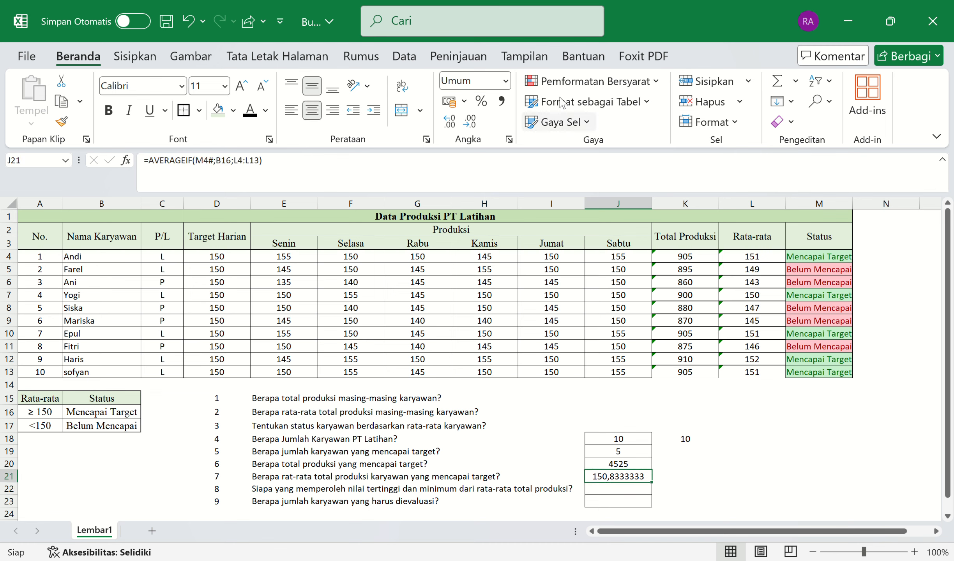
{"action": "left_click", "coordinate": [471, 122]}
{"action": "left_click", "coordinate": [471, 123]}
{"action": "left_click", "coordinate": [471, 123]}
{"action": "left_click", "coordinate": [471, 123]}
{"action": "left_click", "coordinate": [472, 123]}
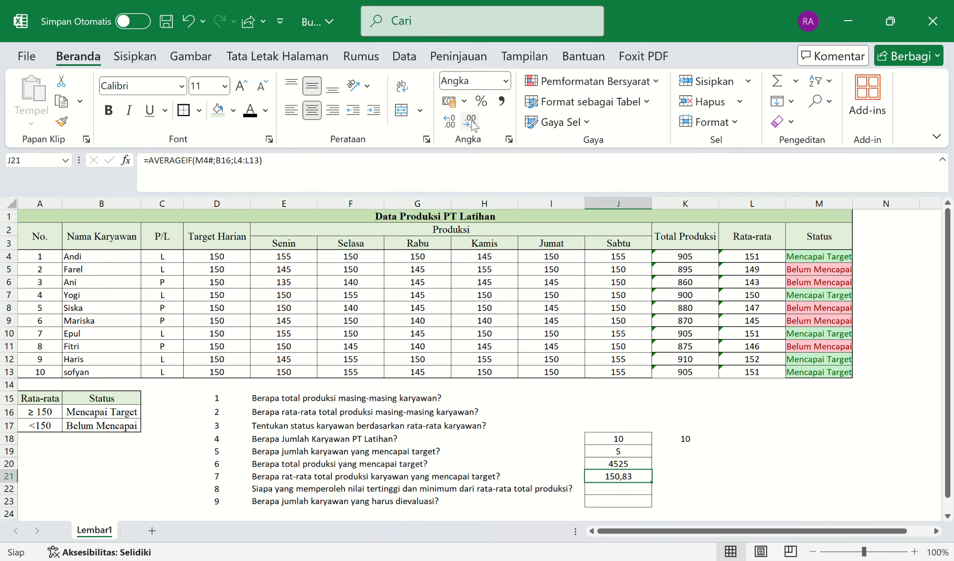
{"action": "left_click", "coordinate": [471, 123]}
{"action": "left_click", "coordinate": [472, 123]}
Step: Find the highest average production for question 8 by entering =MAX(L4:L13) in J22
{"action": "left_click", "coordinate": [619, 496]}
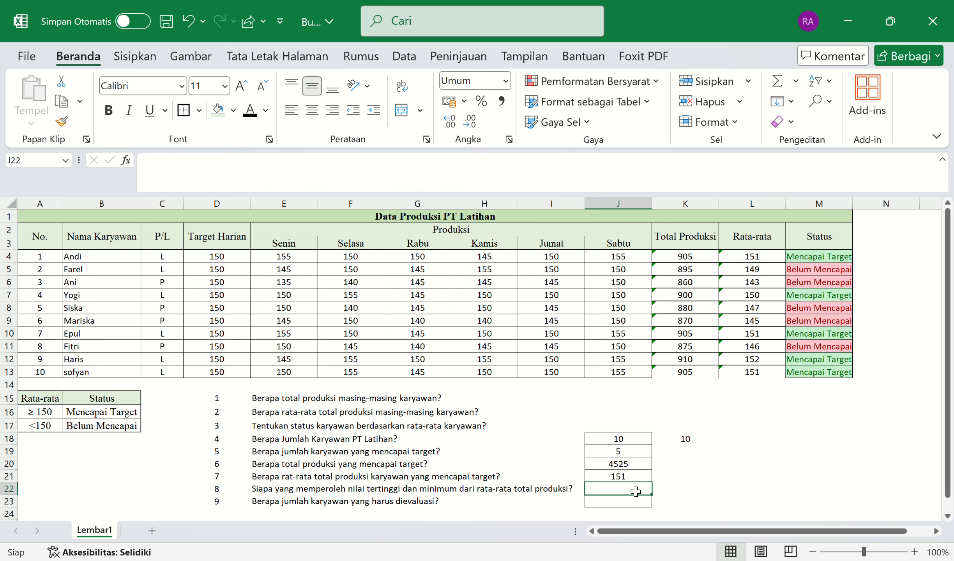
{"action": "type", "text": "="}
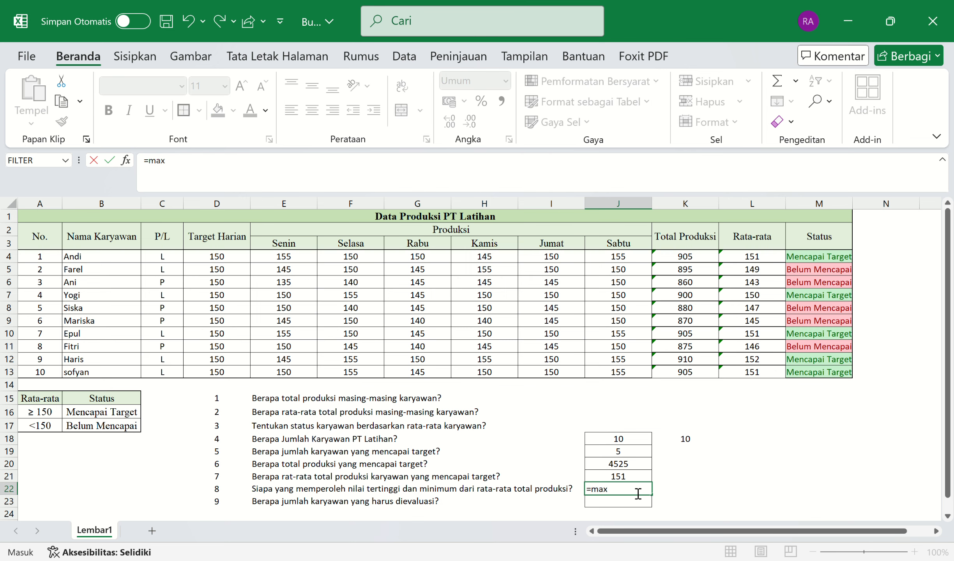
{"action": "type", "text": "max"}
{"action": "key", "text": "Tab"}
{"action": "left_click_drag", "start_coordinate": [760, 262], "coordinate": [770, 372]}
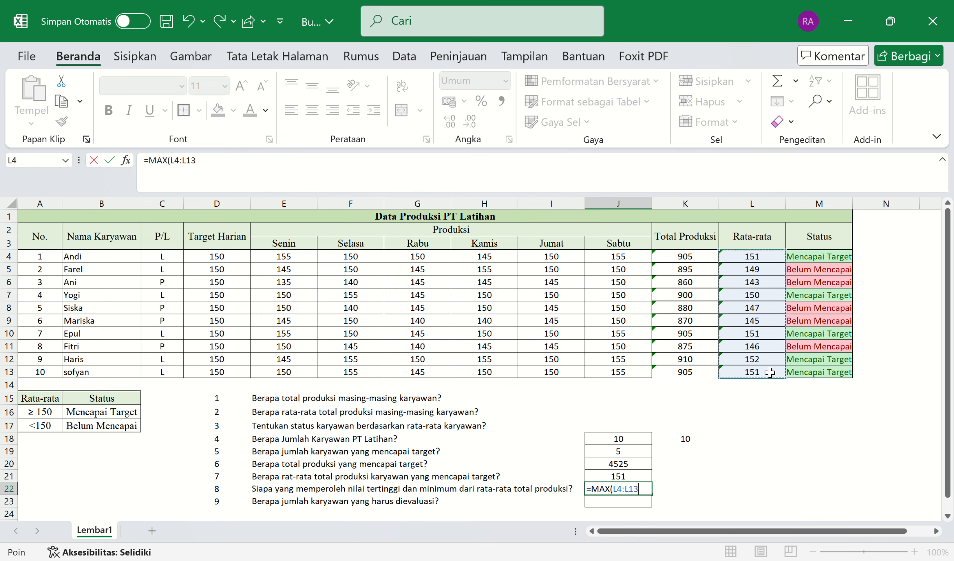
{"action": "key", "text": "Return"}
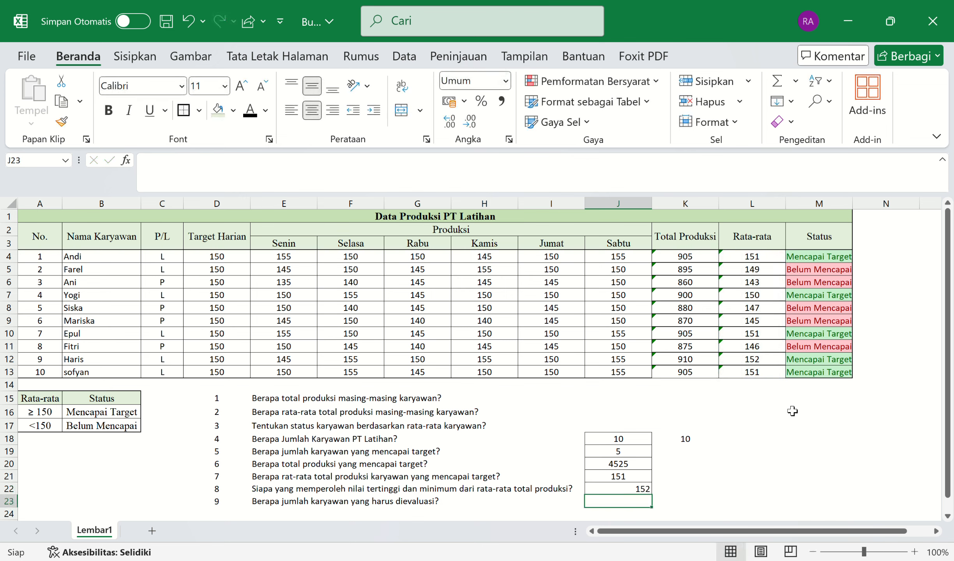
Step: Enter the label Min in K22 beside the highest average
{"action": "left_click", "coordinate": [673, 494]}
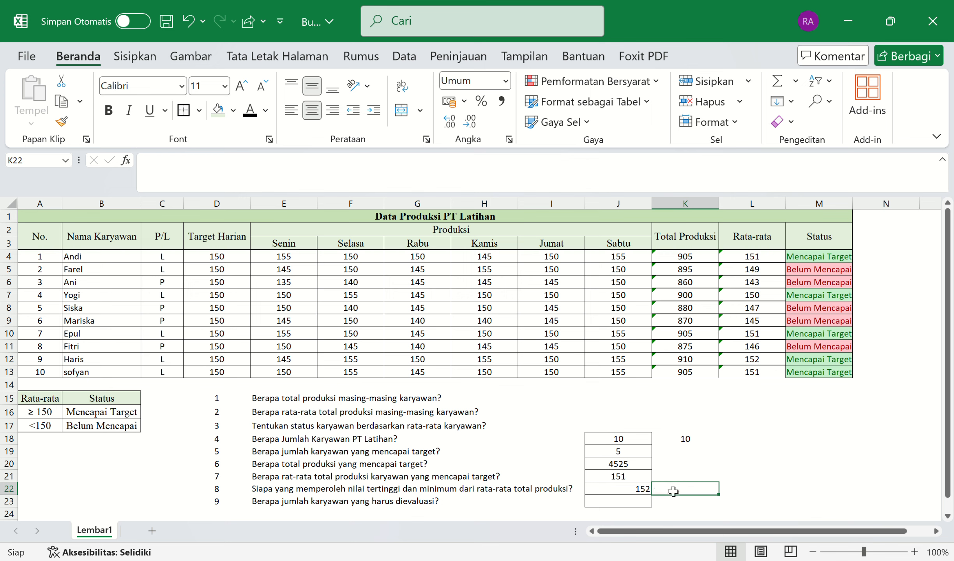
{"action": "left_click", "coordinate": [629, 492]}
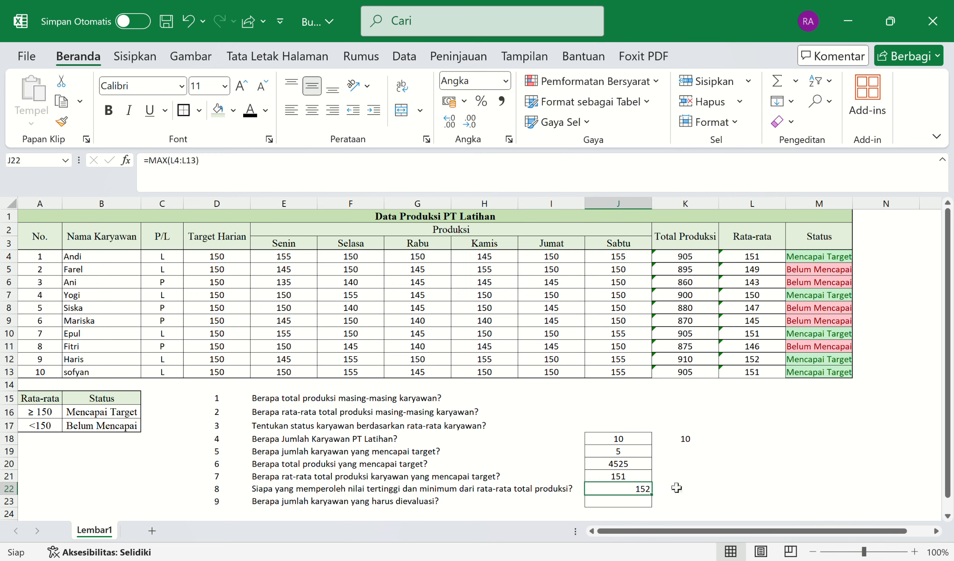
{"action": "key", "text": "Right"}
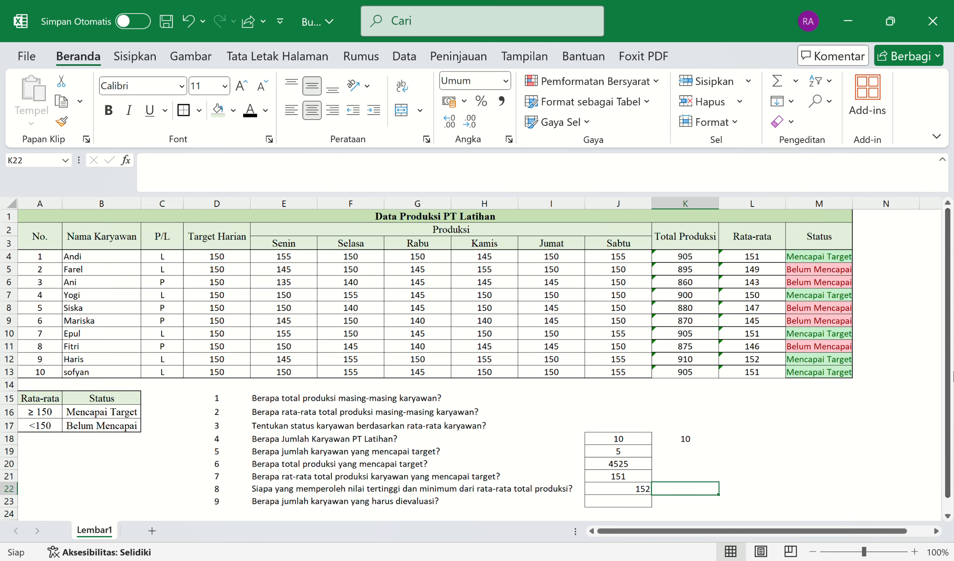
{"action": "type", "text": "M"}
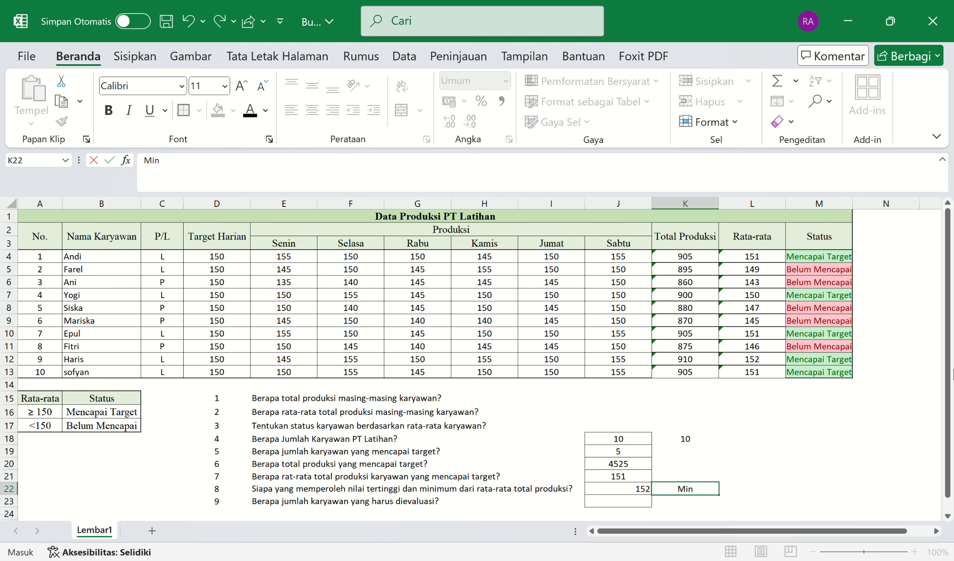
{"action": "type", "text": "in"}
{"action": "left_click", "coordinate": [746, 495]}
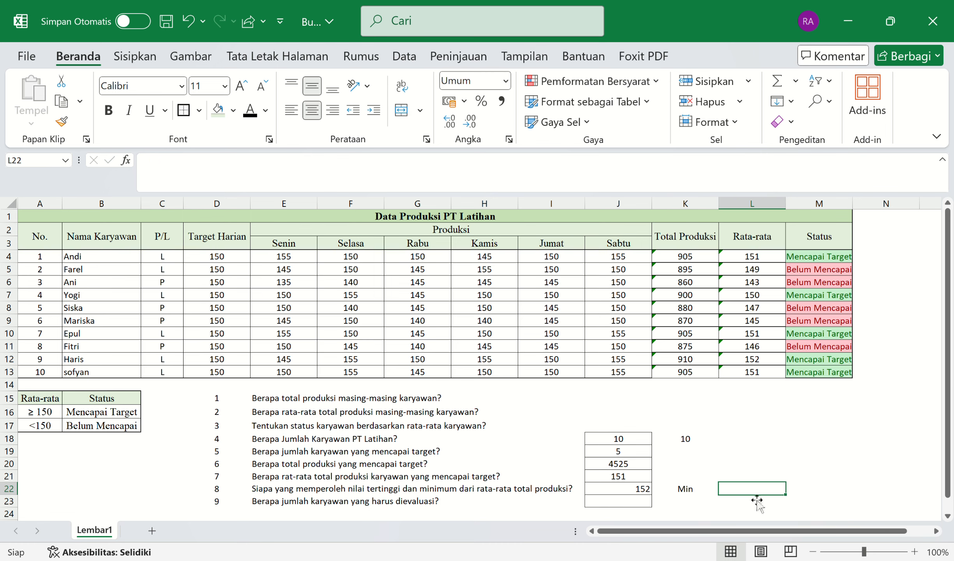
Step: Replace the label in K22 with <max min>
{"action": "left_click", "coordinate": [692, 494]}
{"action": "key", "text": "BackSpace"}
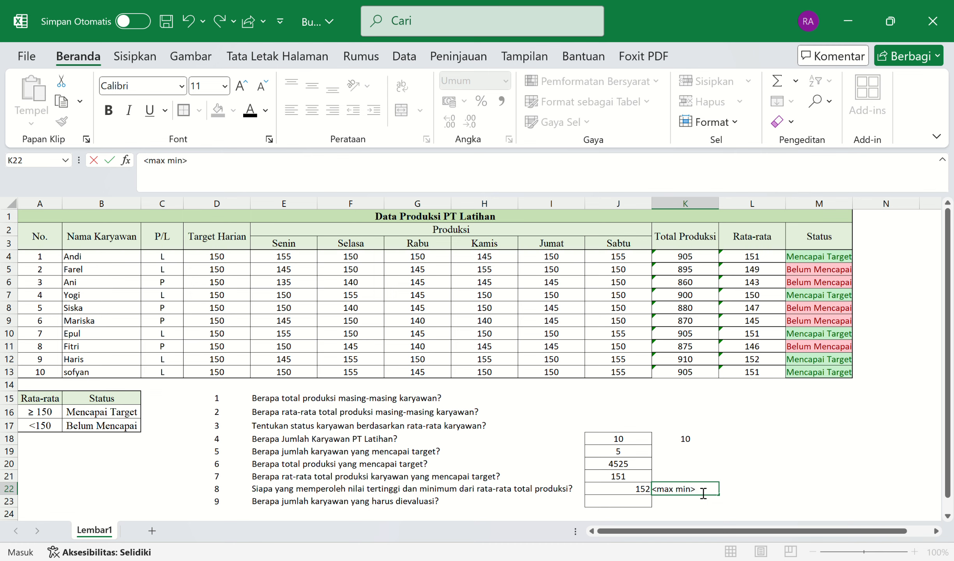
{"action": "left_click", "coordinate": [748, 495]}
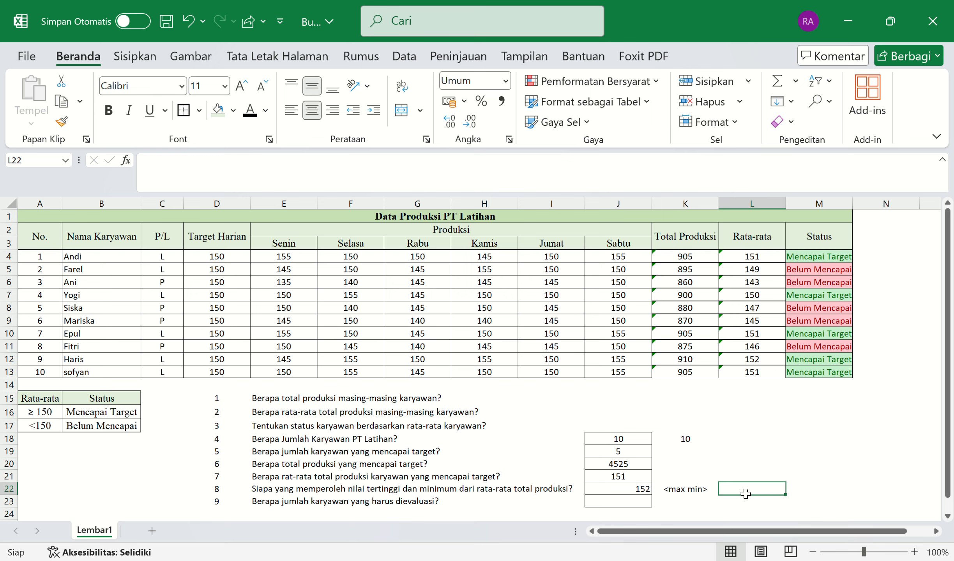
Step: Find the lowest average production for question 8 by entering =MIN(L4:L13) in L22, then return to the maximum in J22
{"action": "type", "text": "="}
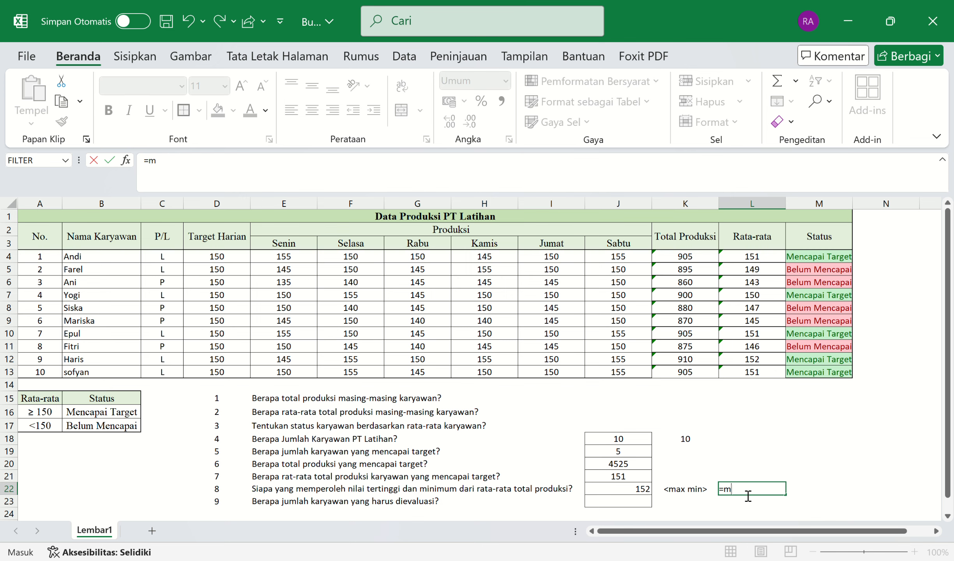
{"action": "type", "text": "min"}
{"action": "key", "text": "Tab"}
{"action": "left_click_drag", "start_coordinate": [759, 260], "coordinate": [759, 371]}
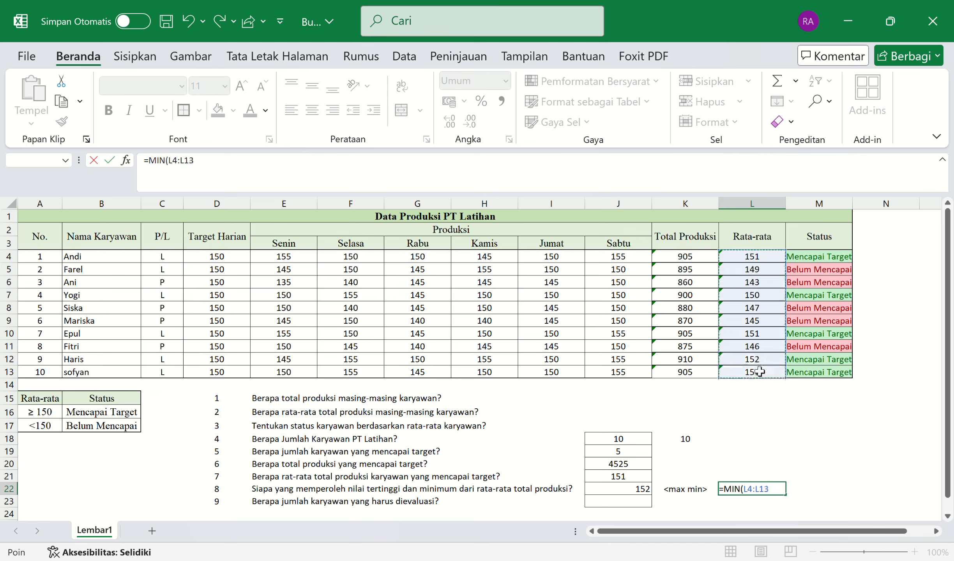
{"action": "type", "text": ")"}
{"action": "key", "text": "Return"}
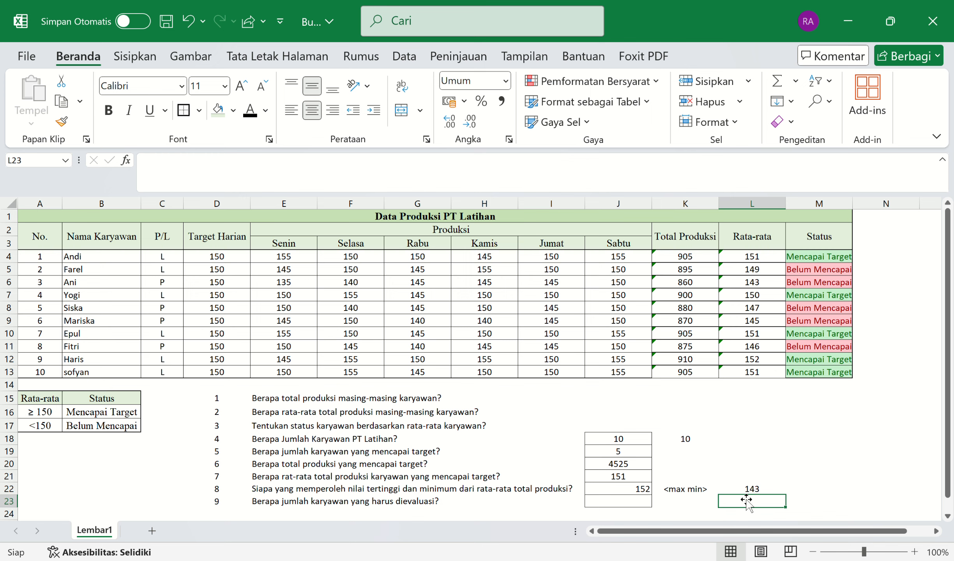
{"action": "left_click", "coordinate": [645, 491]}
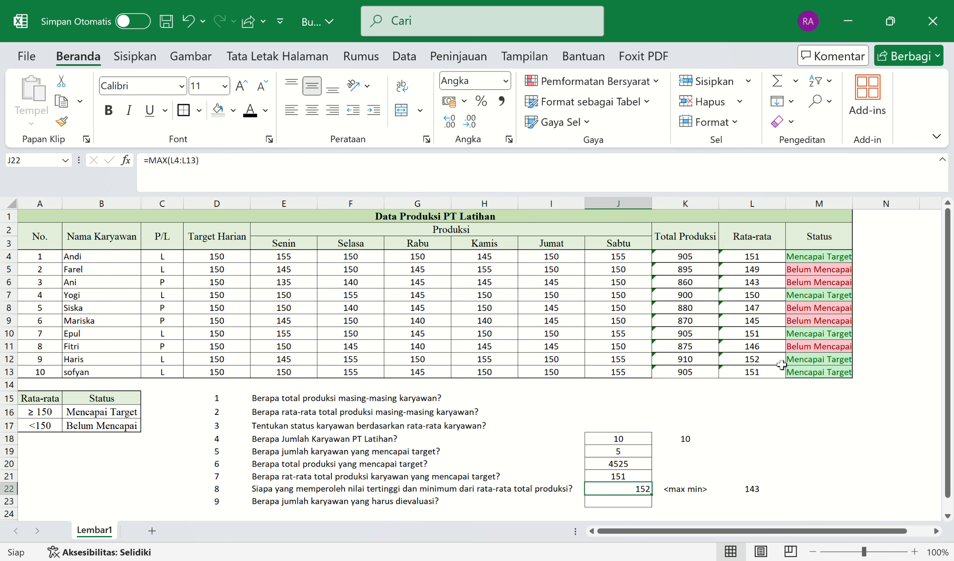
Step: Match the maximum in J22 and the minimum in L22 to the corresponding employees in the name column for question 8
{"action": "left_click", "coordinate": [109, 363]}
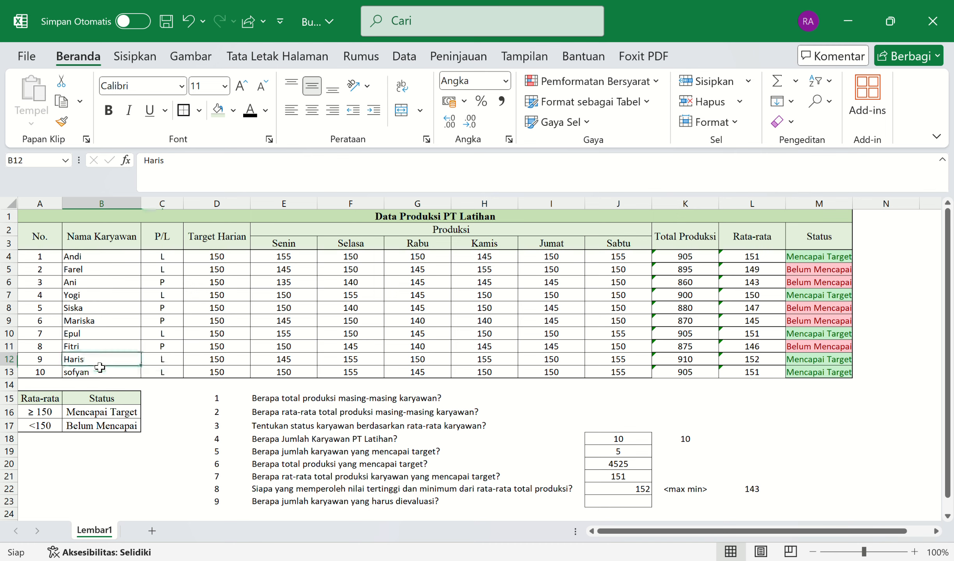
{"action": "left_click", "coordinate": [708, 496]}
{"action": "left_click", "coordinate": [771, 494]}
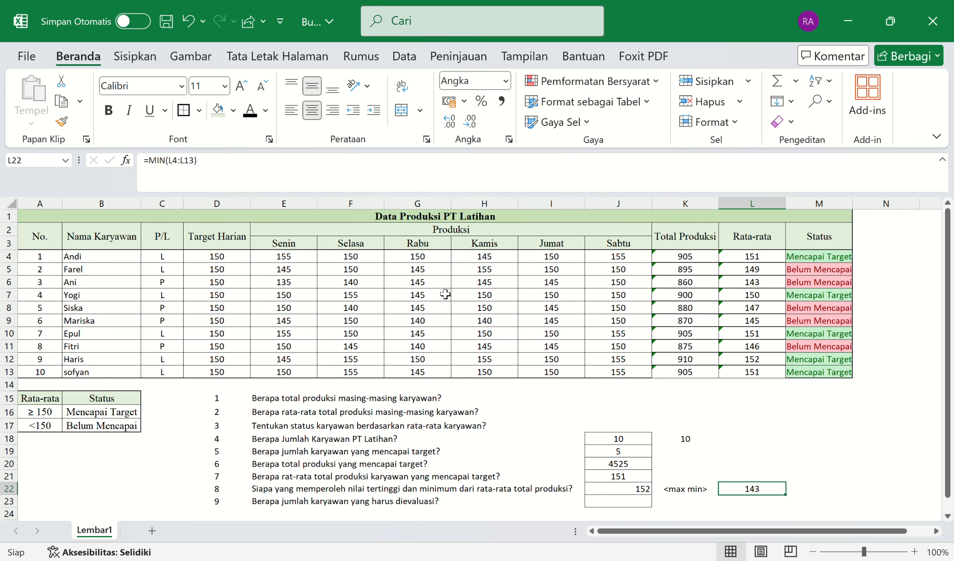
{"action": "left_click", "coordinate": [133, 288]}
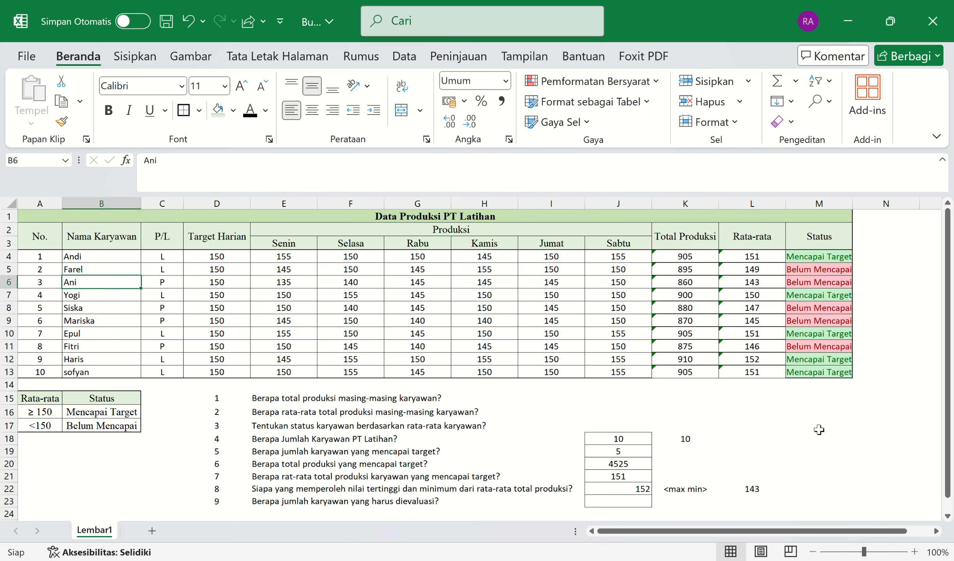
{"action": "left_click", "coordinate": [685, 504]}
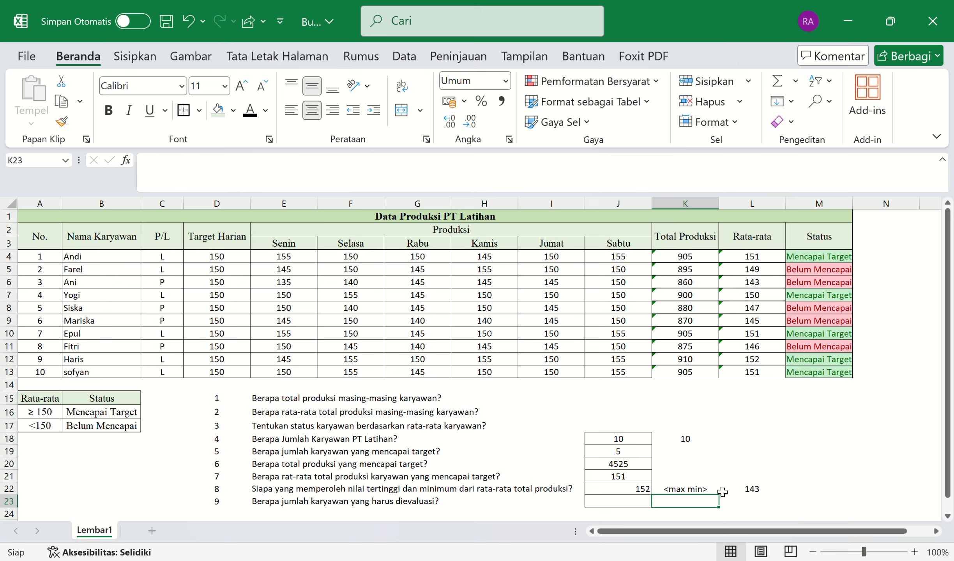
{"action": "left_click", "coordinate": [643, 492]}
{"action": "left_click", "coordinate": [754, 490]}
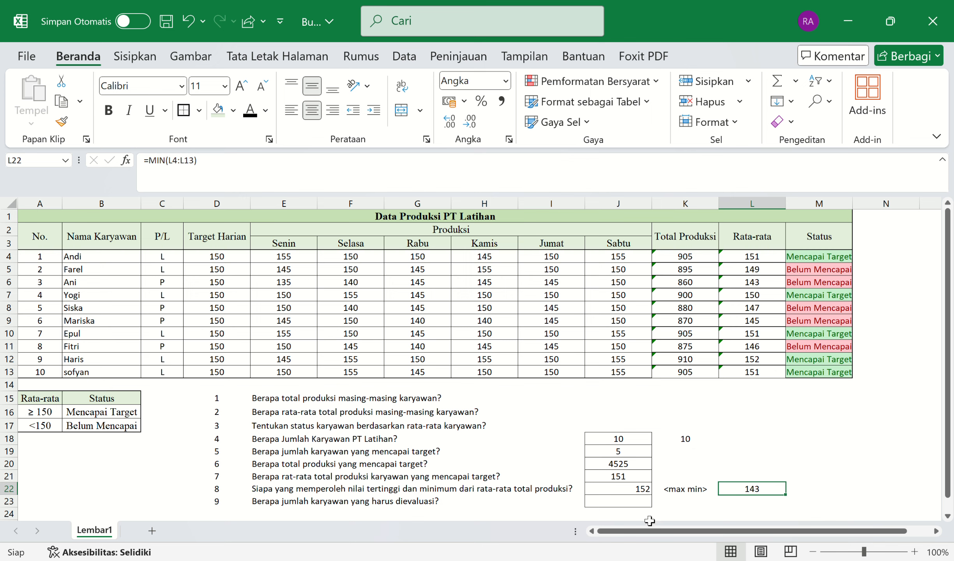
Step: Count the employees who must be evaluated for question 9 by entering =COUNTIF(M4#;B17) in J23, then review the formulas in K18 and J23
{"action": "left_click", "coordinate": [623, 505]}
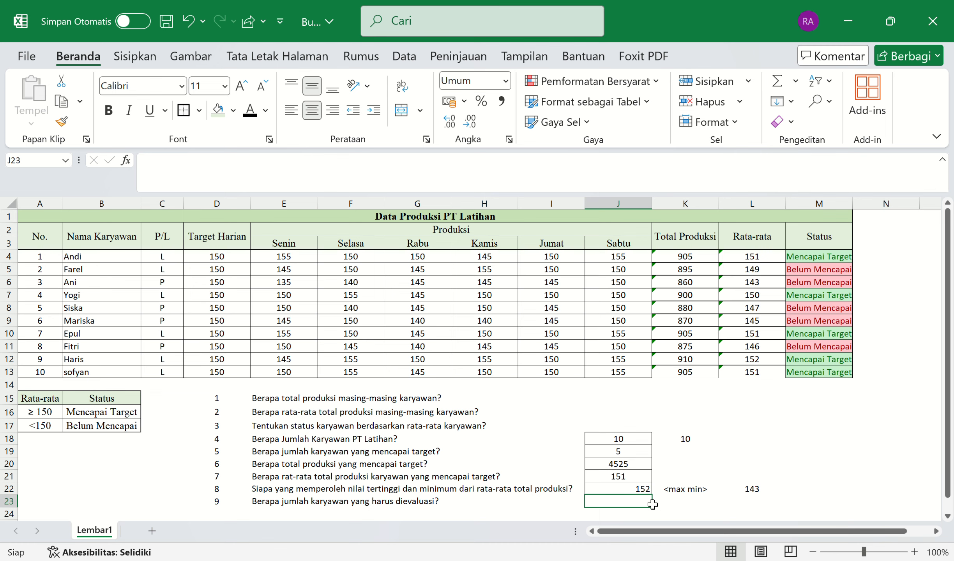
{"action": "type", "text": "="}
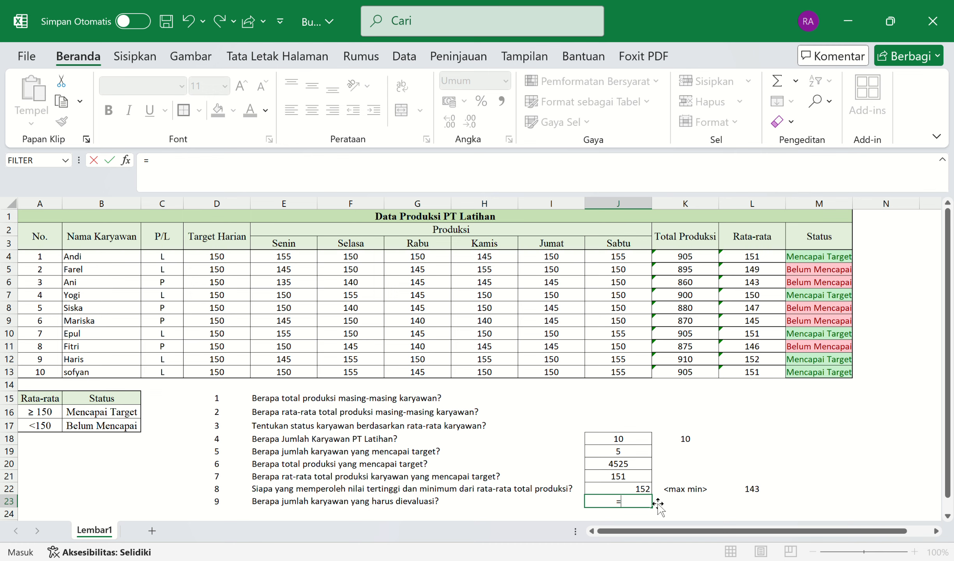
{"action": "type", "text": "countif"}
{"action": "key", "text": "Tab"}
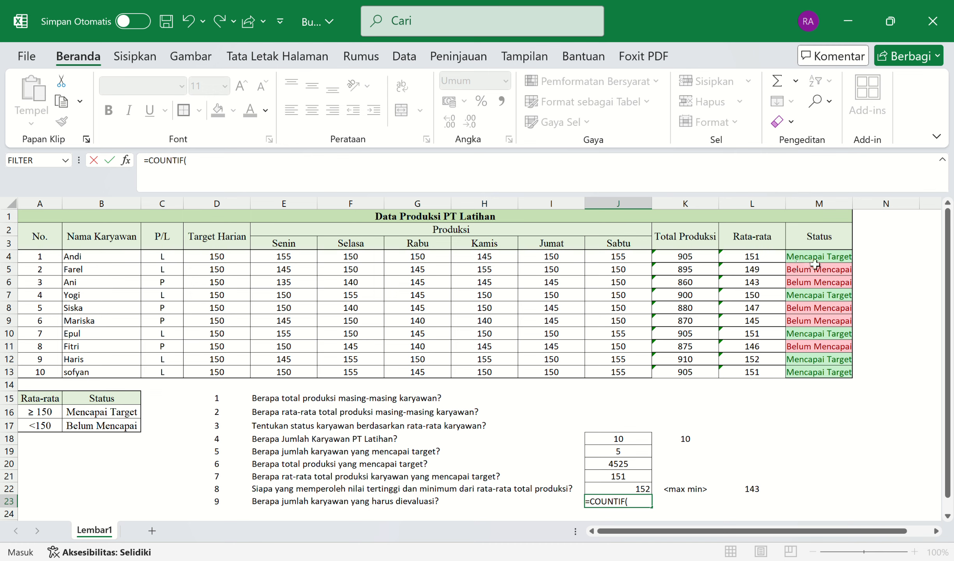
{"action": "left_click_drag", "start_coordinate": [816, 259], "coordinate": [833, 377]}
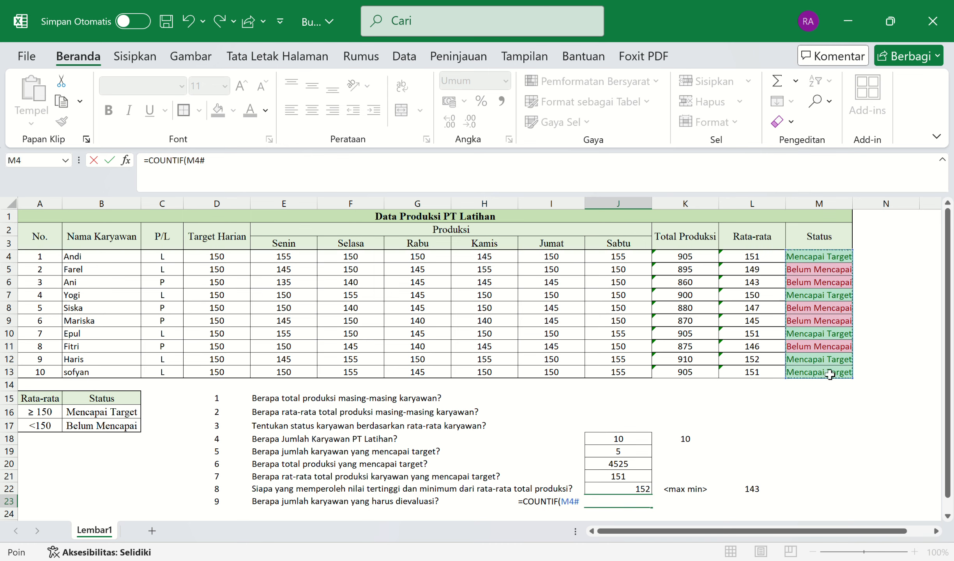
{"action": "type", "text": ";"}
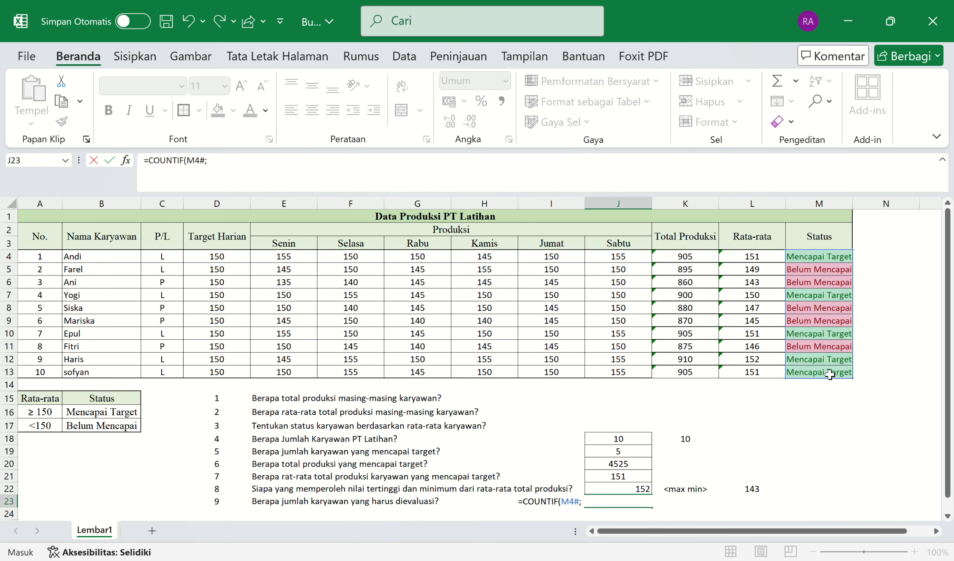
{"action": "left_click", "coordinate": [129, 429]}
{"action": "type", "text": ")"}
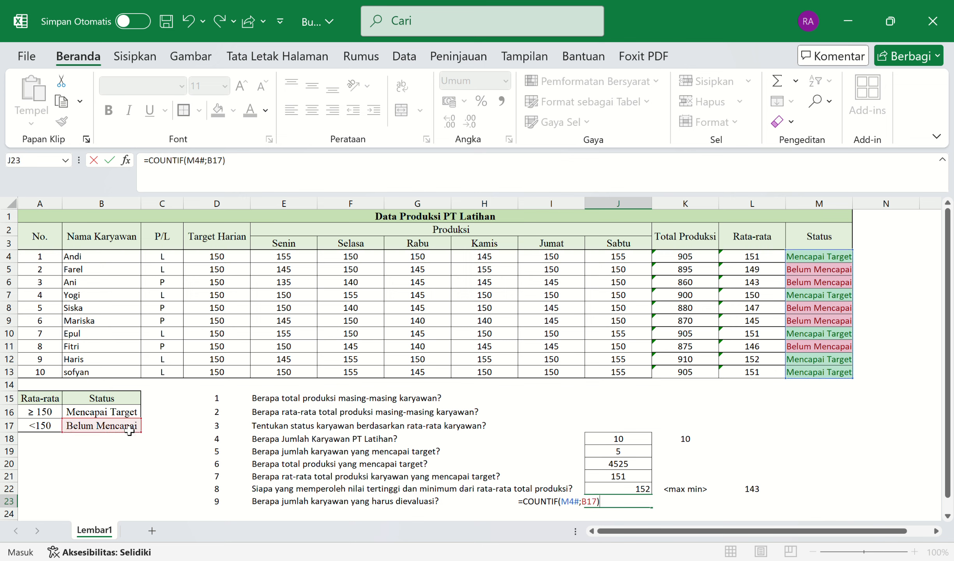
{"action": "key", "text": "Return"}
{"action": "left_click", "coordinate": [665, 464]}
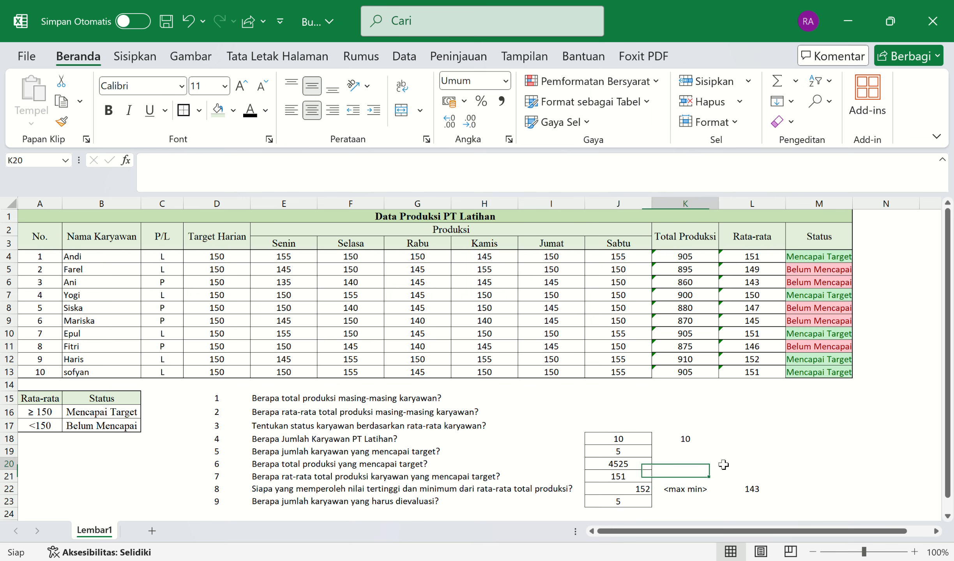
{"action": "left_click", "coordinate": [690, 442]}
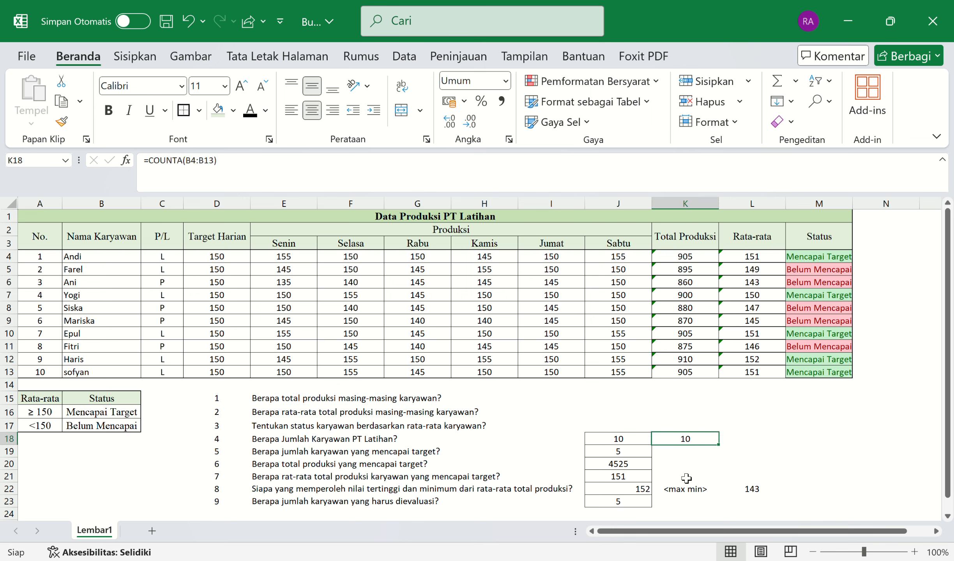
{"action": "left_click", "coordinate": [626, 509]}
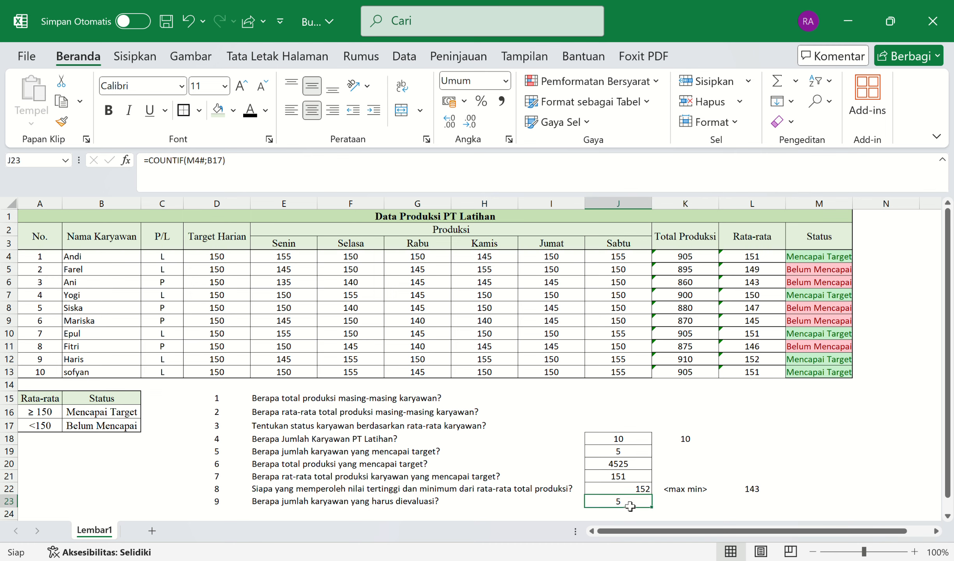